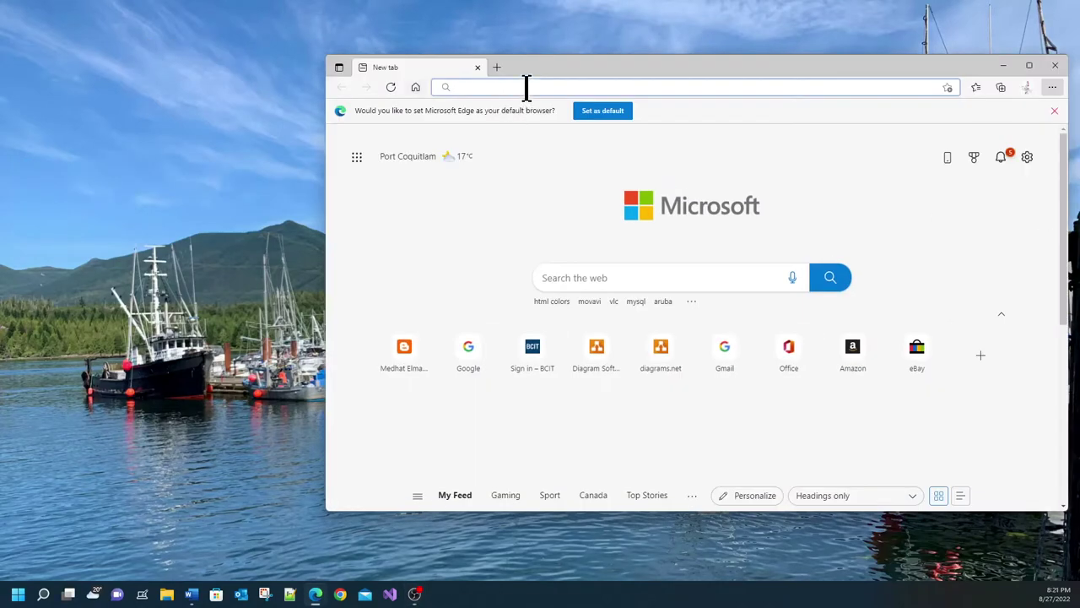
# Open the draw.io website in the browser.
pyautogui.click(526, 86)
pyautogui.write('draw.io')
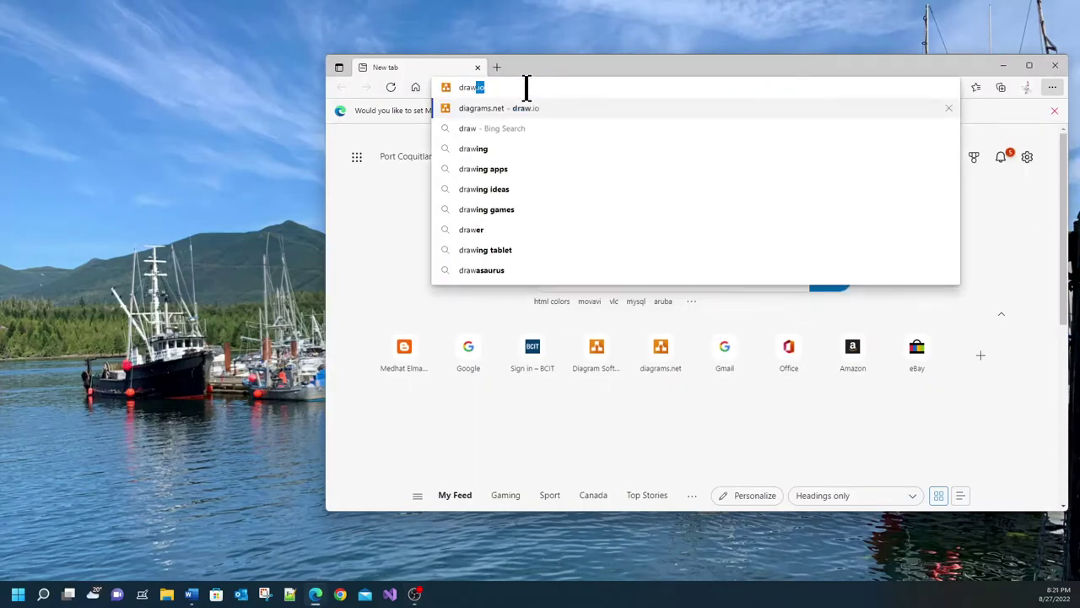
pyautogui.press('Return')
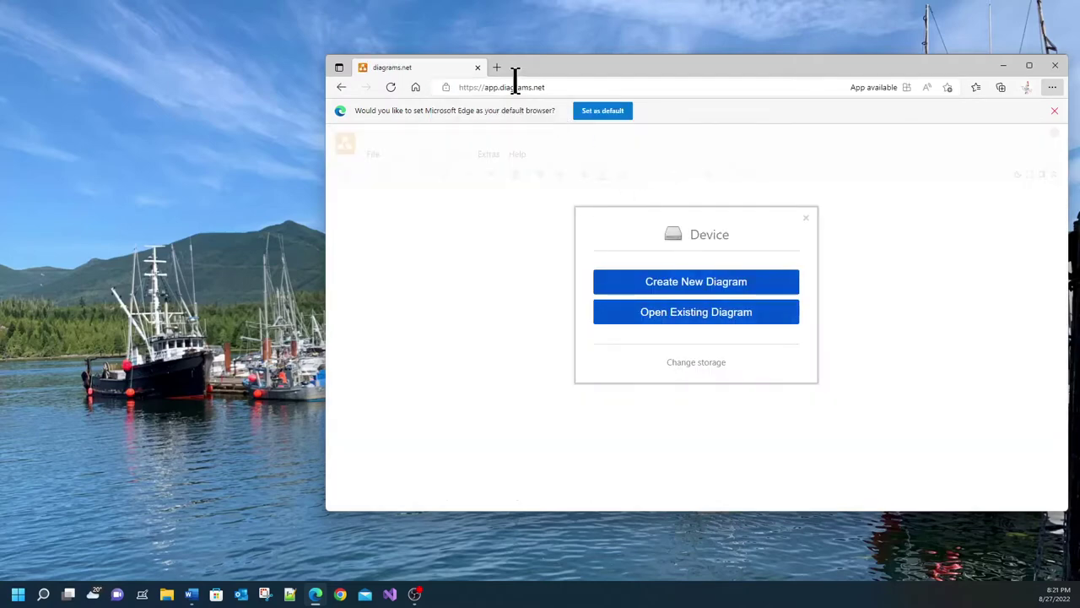
pyautogui.click(580, 87)
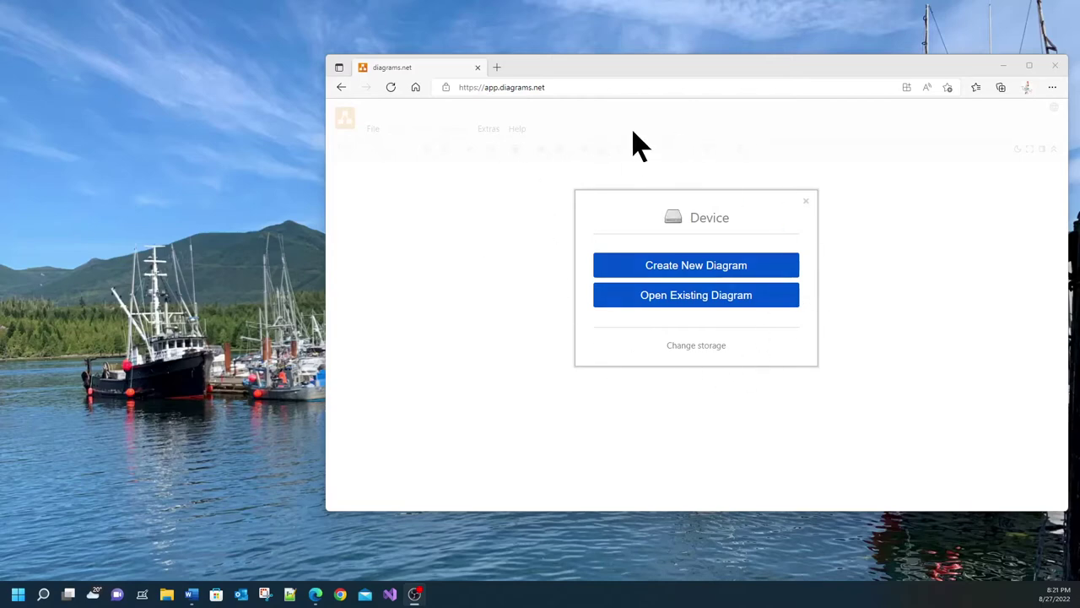
pyautogui.moveTo(687, 217); pyautogui.dragTo(918, 223)
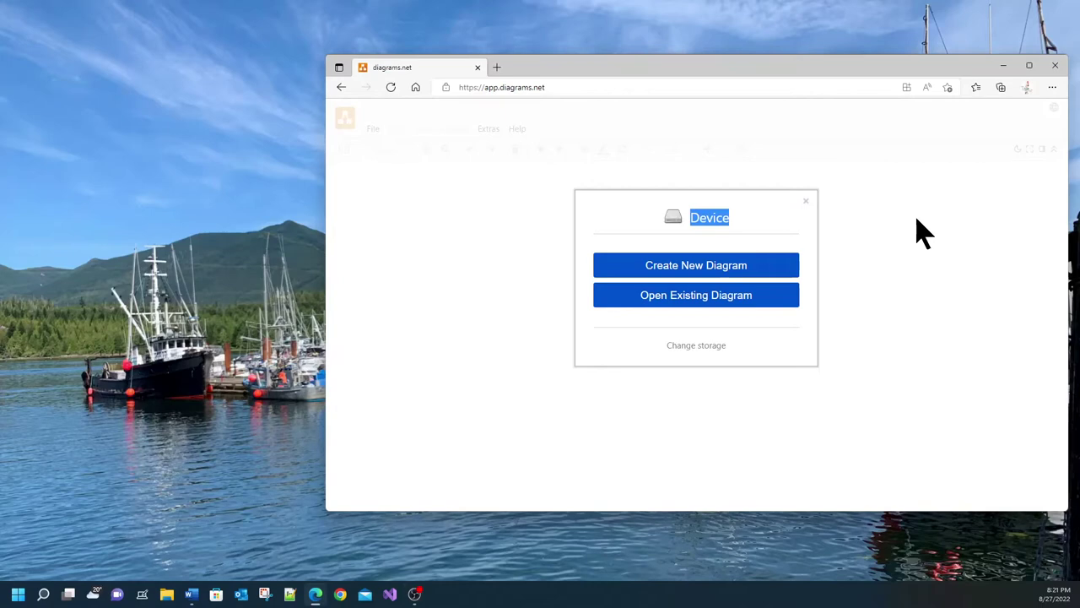
pyautogui.click(694, 217)
pyautogui.moveTo(692, 217); pyautogui.dragTo(770, 215)
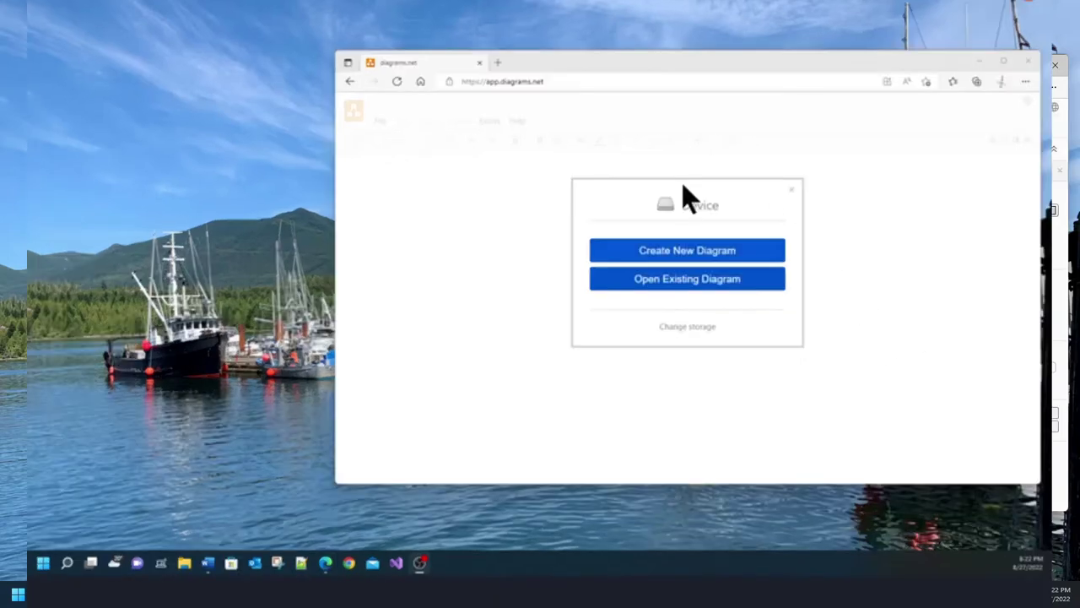
pyautogui.click(138, 567)
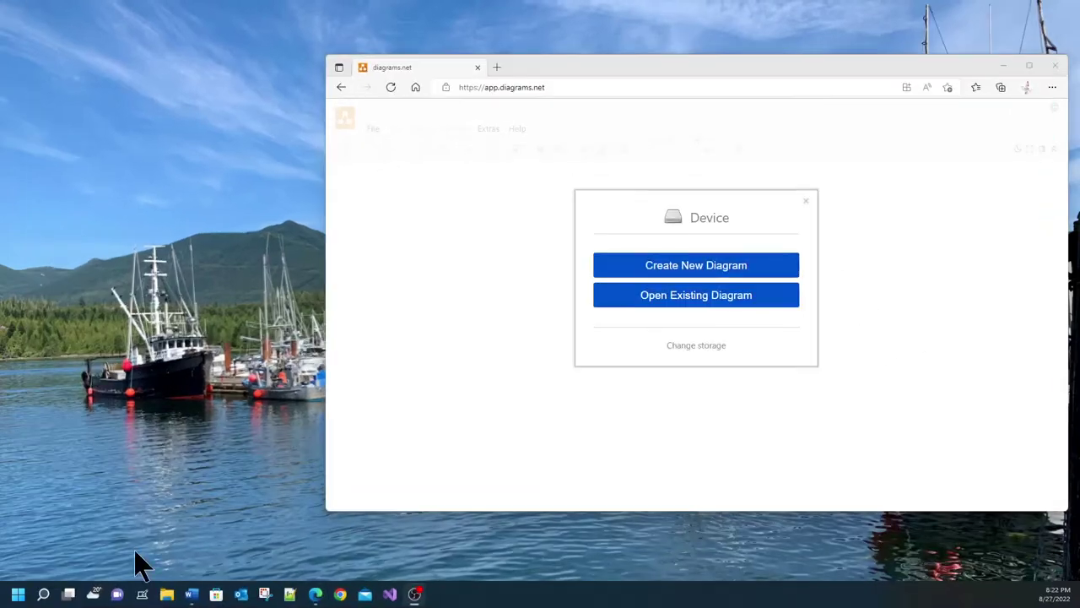
# Reopen the storage choice for diagrams and choose Device as the save location.
pyautogui.click(697, 350)
pyautogui.click(698, 349)
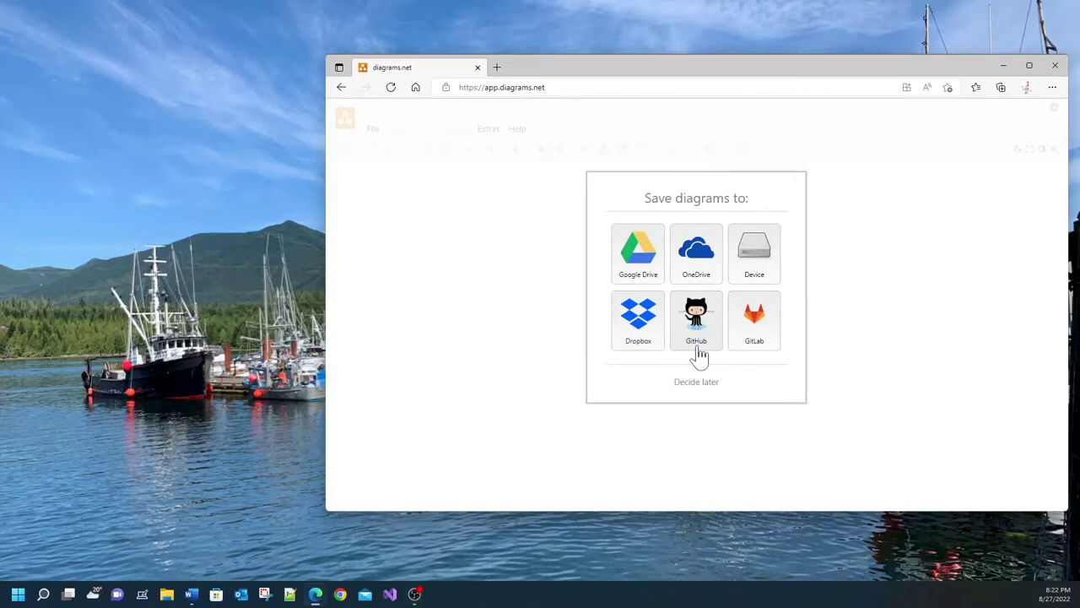
pyautogui.click(753, 262)
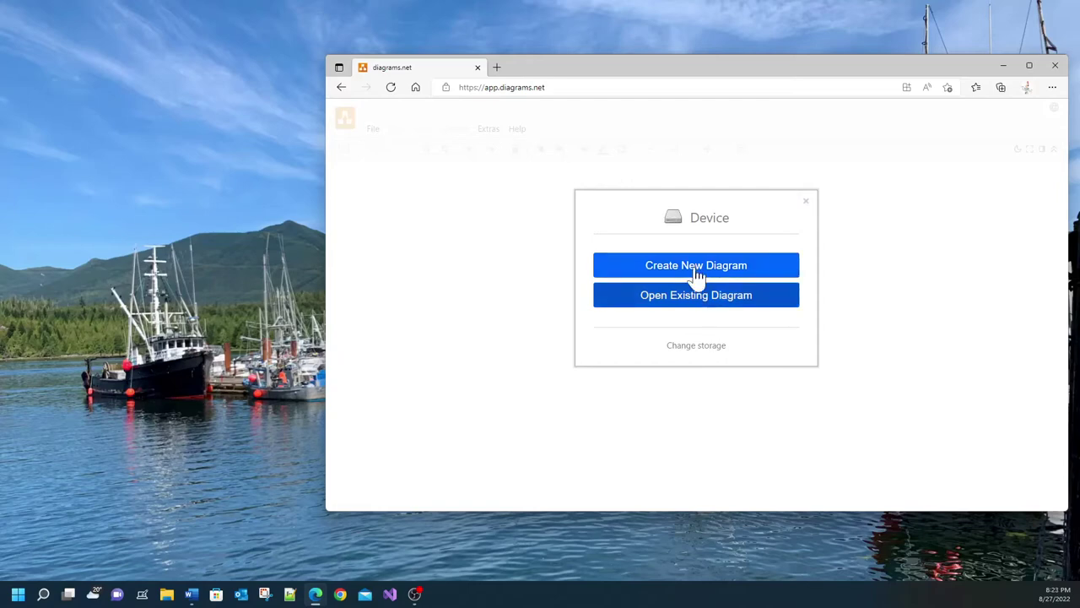
# Create a new diagram from the basic Entity Relationship Diagram template.
pyautogui.click(697, 267)
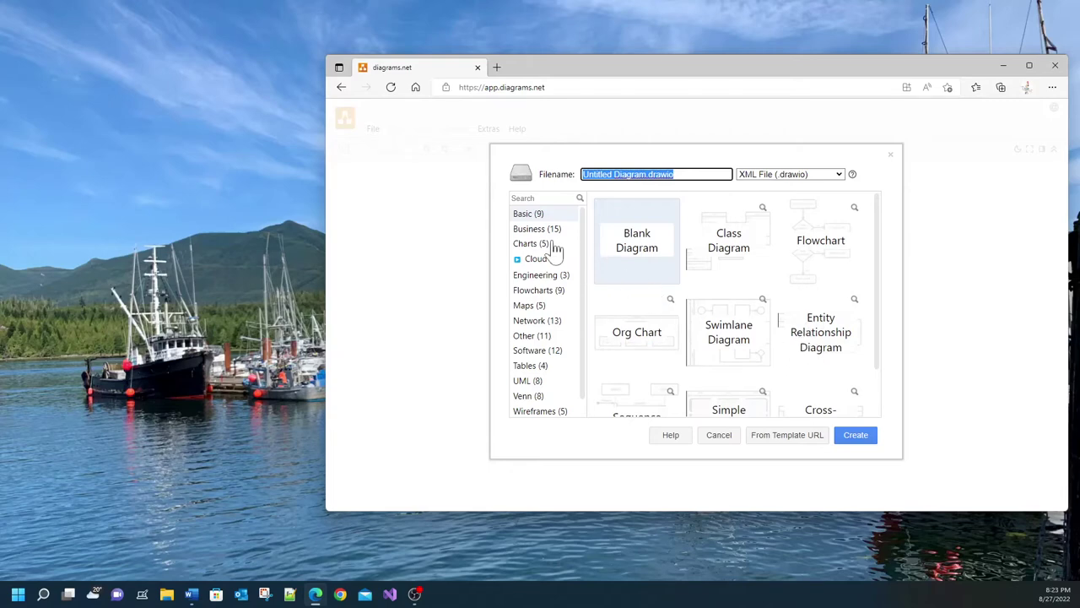
pyautogui.scroll(-1, 589, 305)
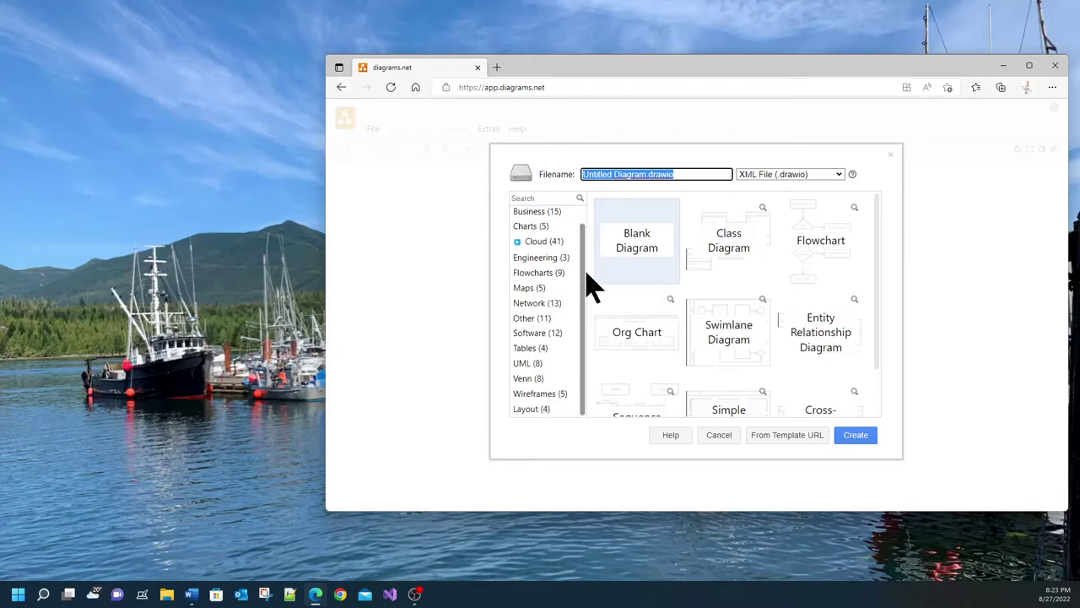
pyautogui.scroll(1, 586, 280)
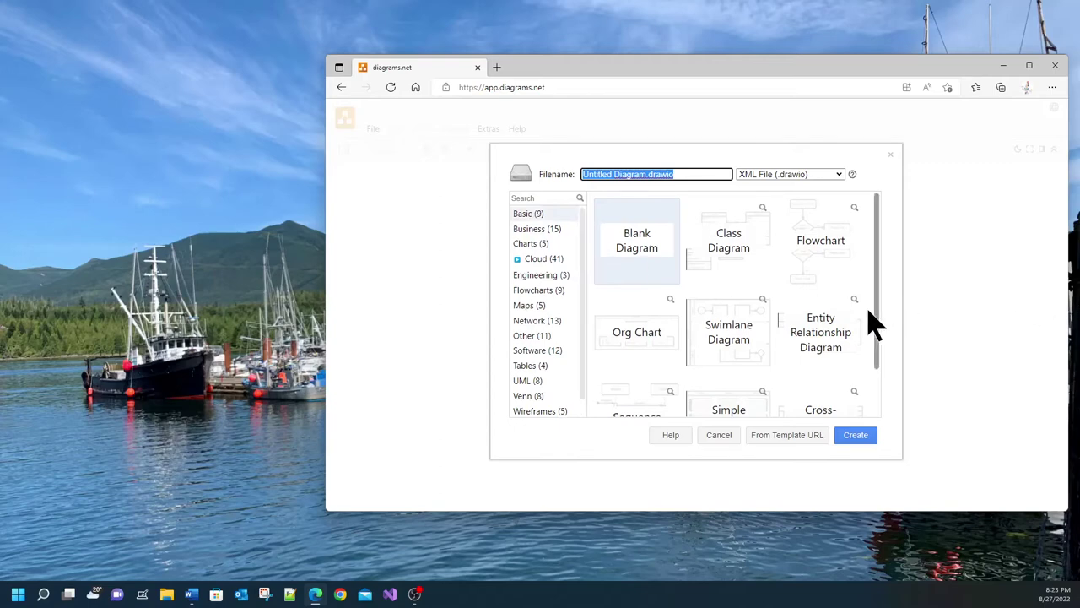
pyautogui.click(821, 338)
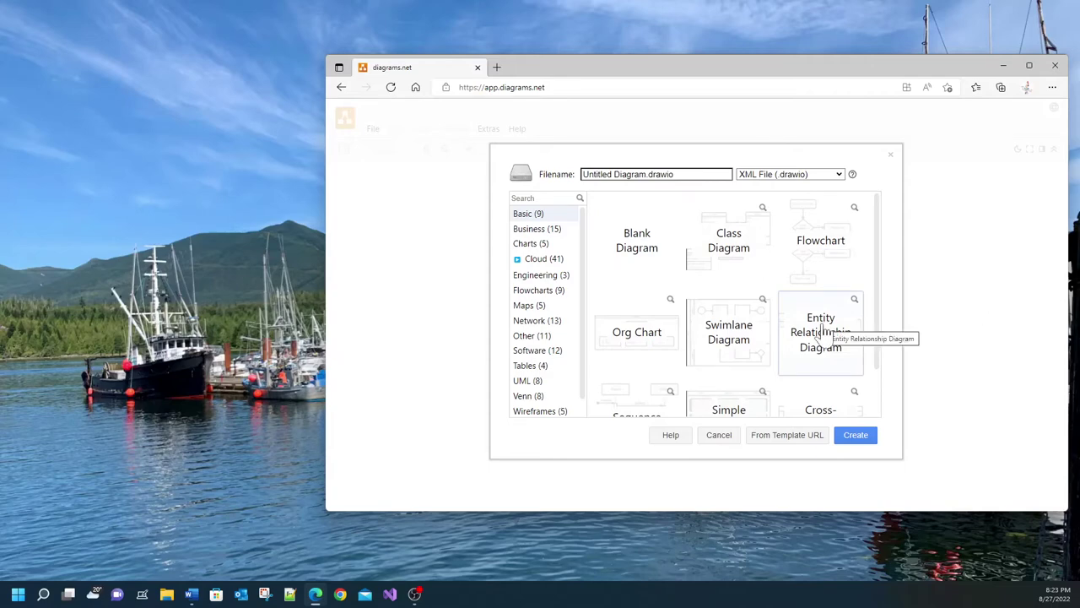
pyautogui.click(854, 437)
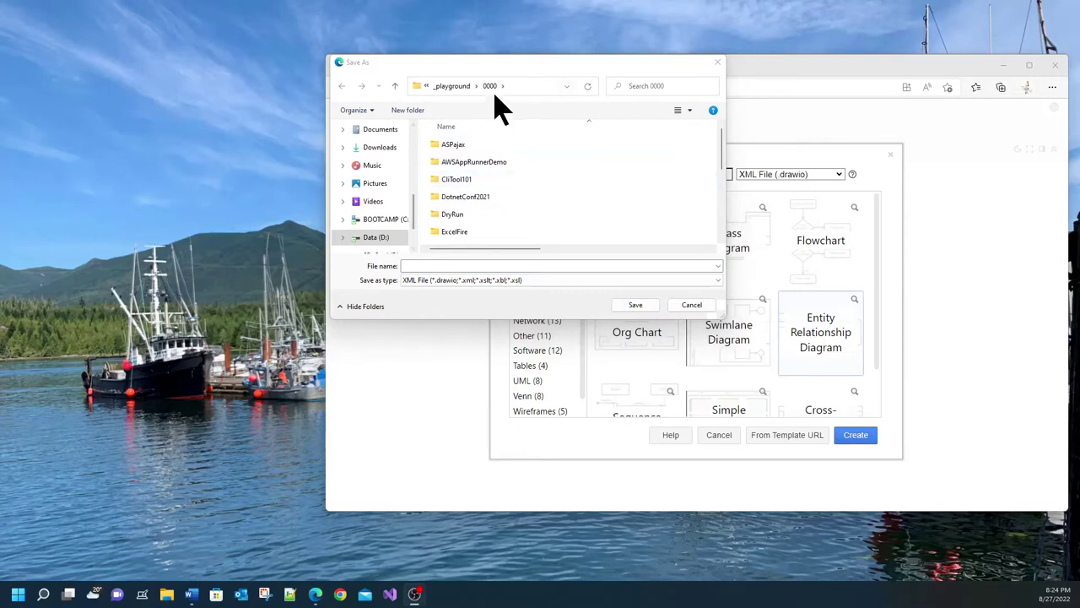
# Save the new diagram as "world" in the 0000 folder, with the XML File (.drawio) type.
pyautogui.click(415, 266)
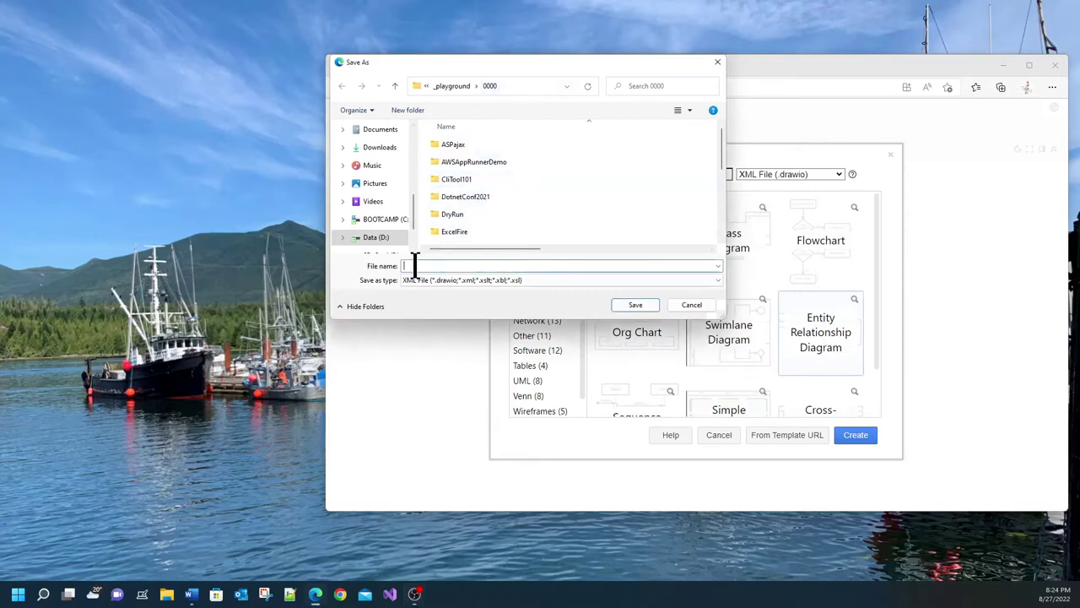
pyautogui.write('wor')
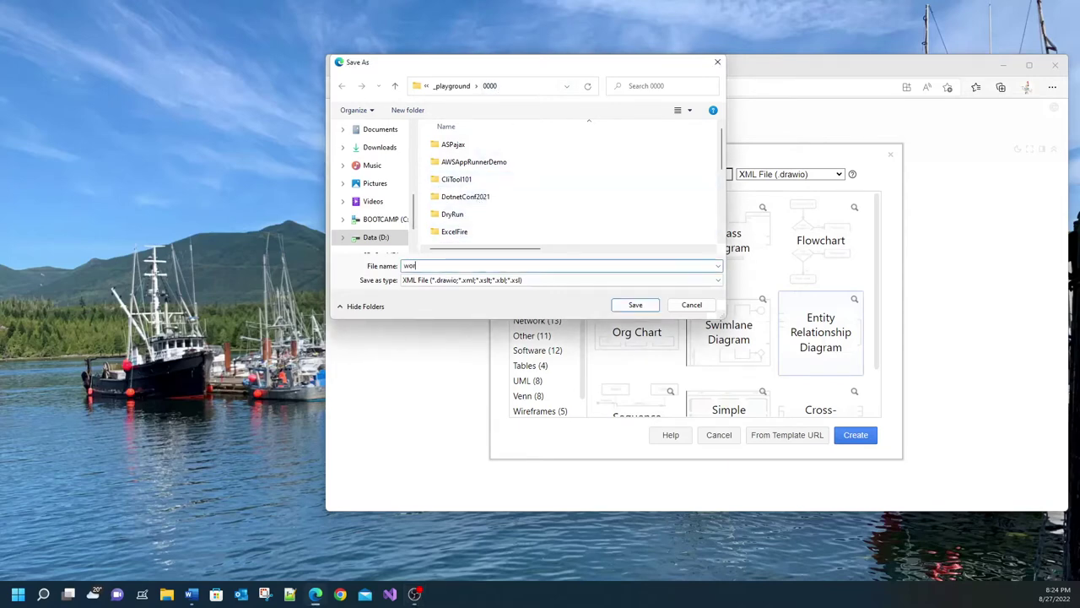
pyautogui.write('ld')
pyautogui.click(716, 281)
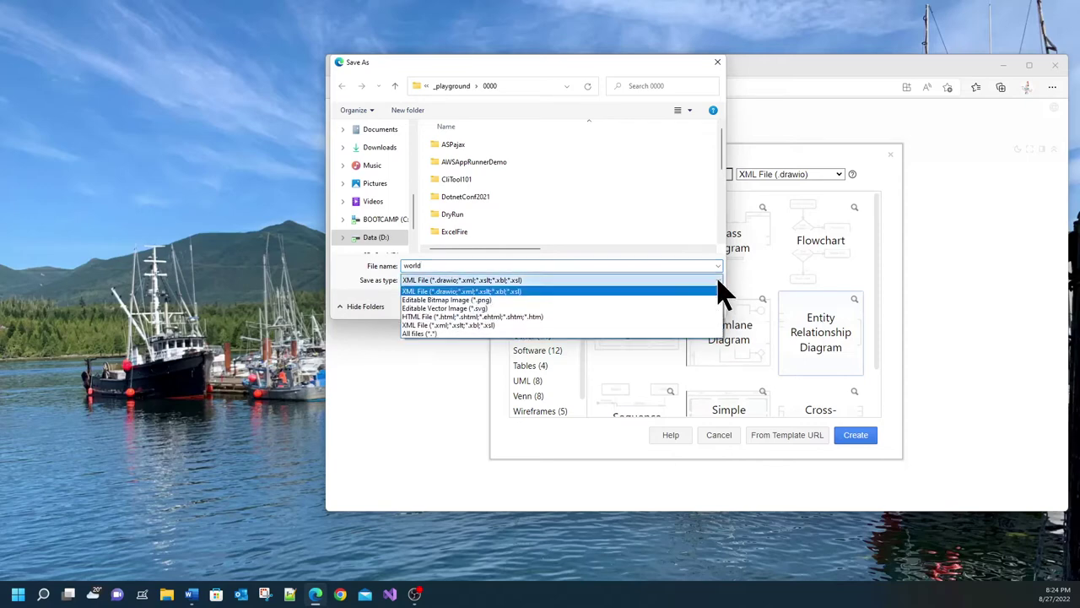
pyautogui.click(413, 292)
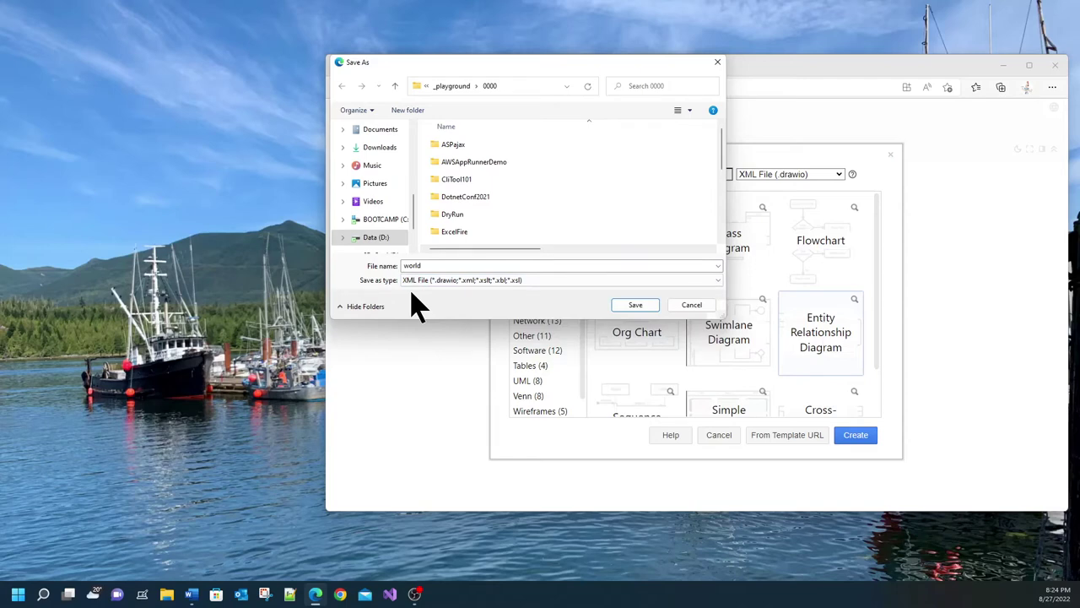
pyautogui.click(638, 305)
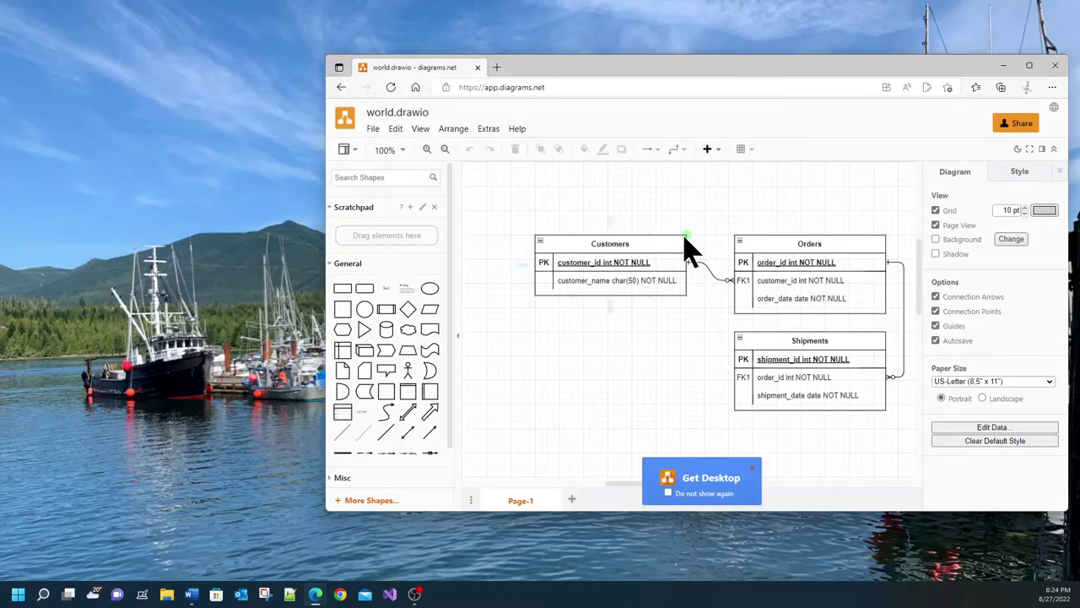
# Rearrange the tables: move Customers higher, Orders directly beneath Customers, and Shipments up beside Orders.
pyautogui.click(607, 242)
pyautogui.click(813, 245)
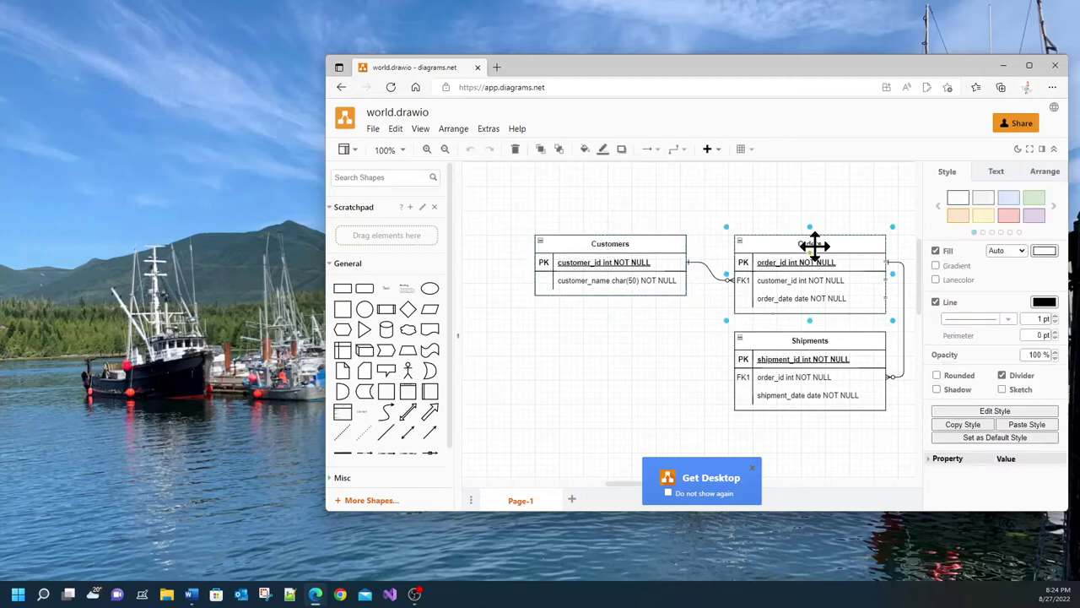
pyautogui.click(815, 339)
pyautogui.moveTo(609, 241); pyautogui.dragTo(603, 188)
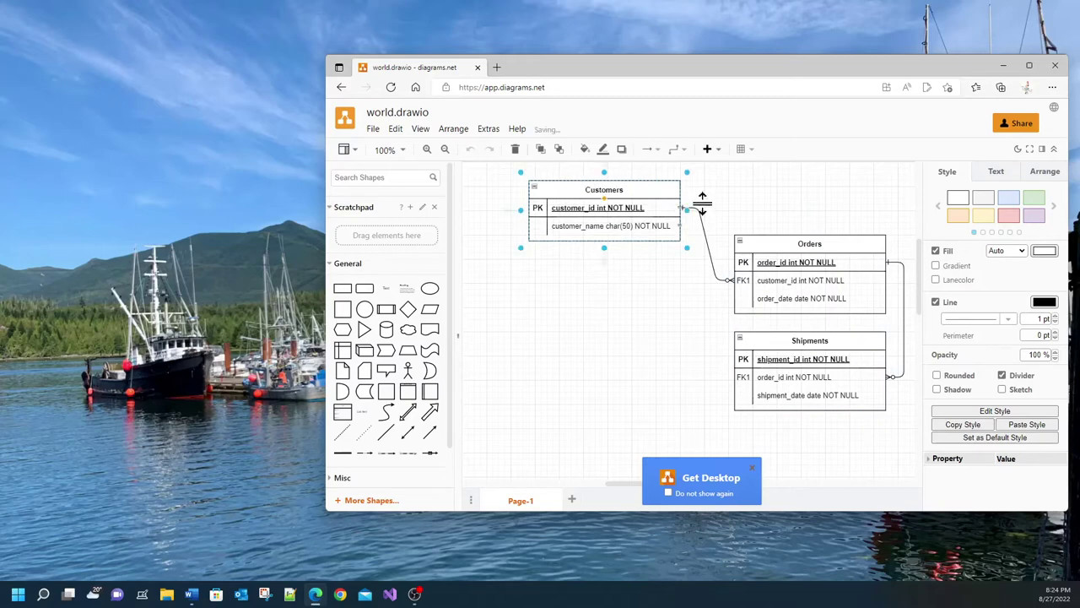
pyautogui.click(800, 236)
pyautogui.moveTo(800, 236); pyautogui.dragTo(594, 261)
pyautogui.moveTo(819, 337); pyautogui.dragTo(832, 249)
pyautogui.click(697, 220)
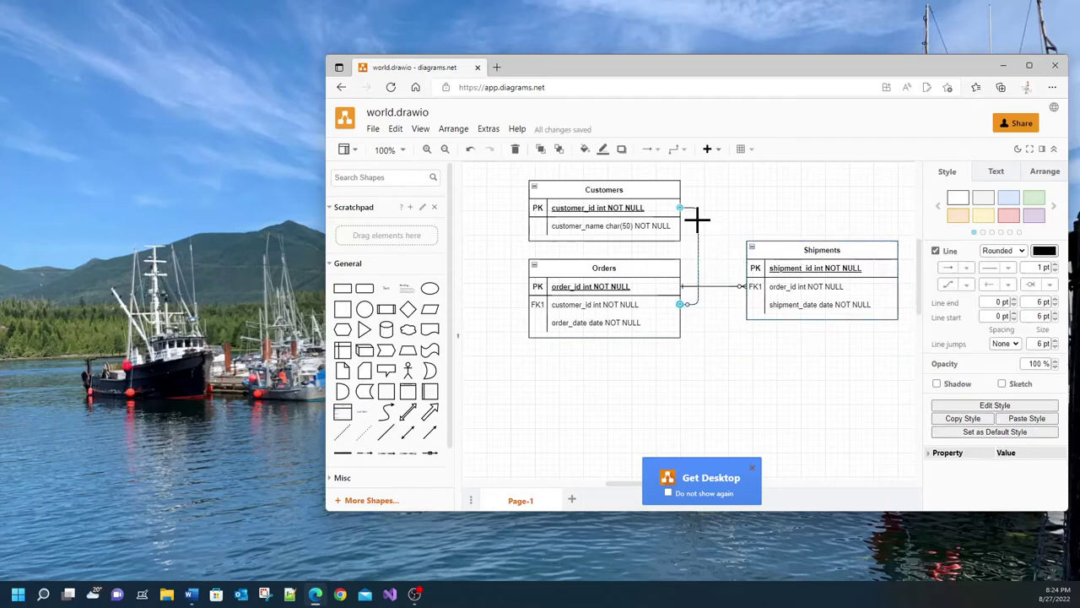
pyautogui.click(619, 188)
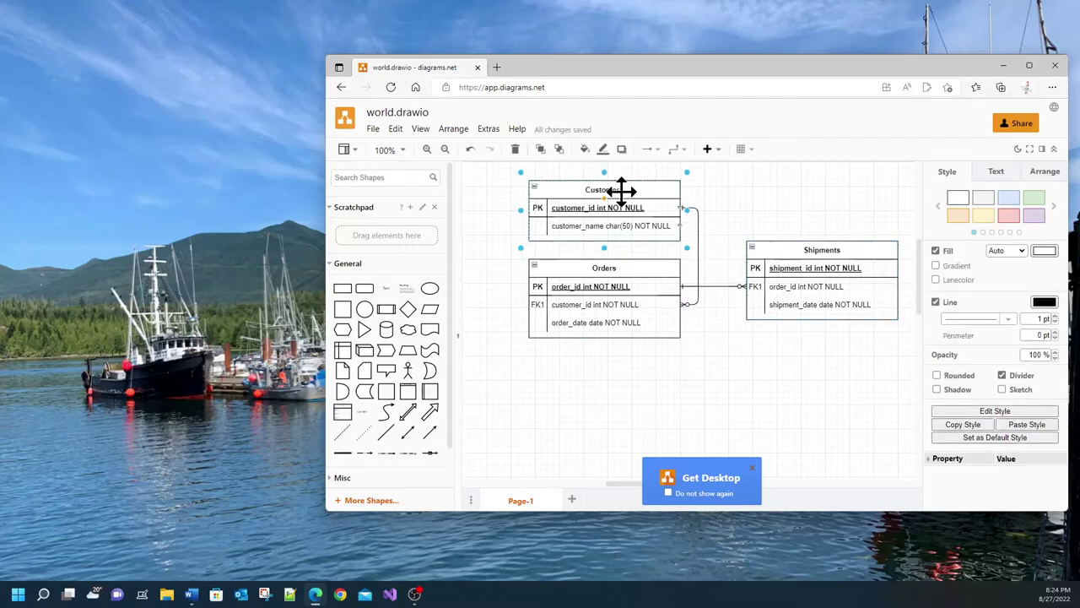
pyautogui.click(607, 269)
pyautogui.click(632, 191)
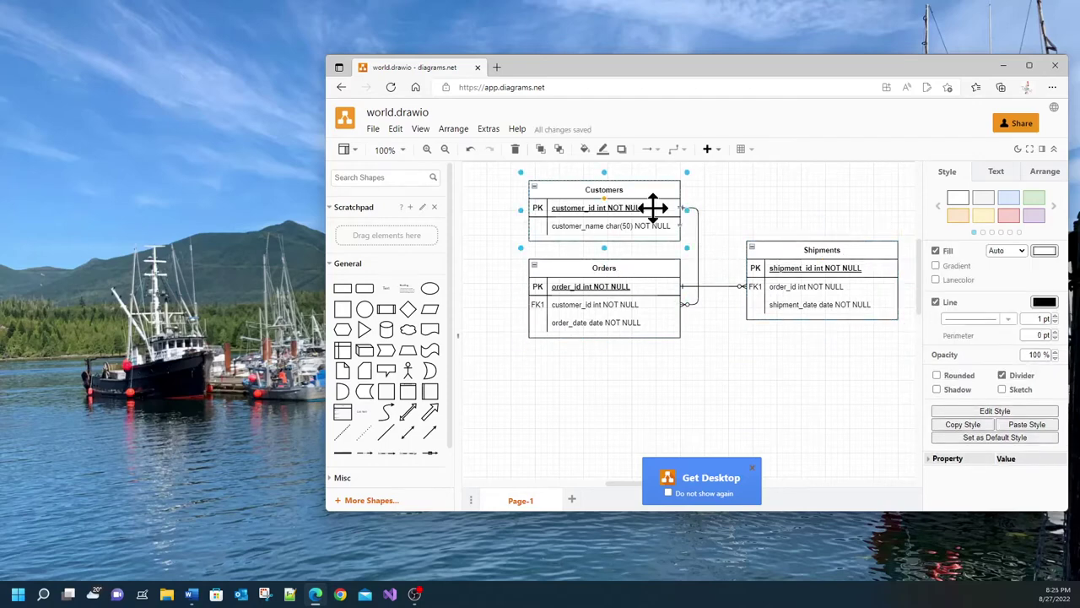
pyautogui.click(631, 267)
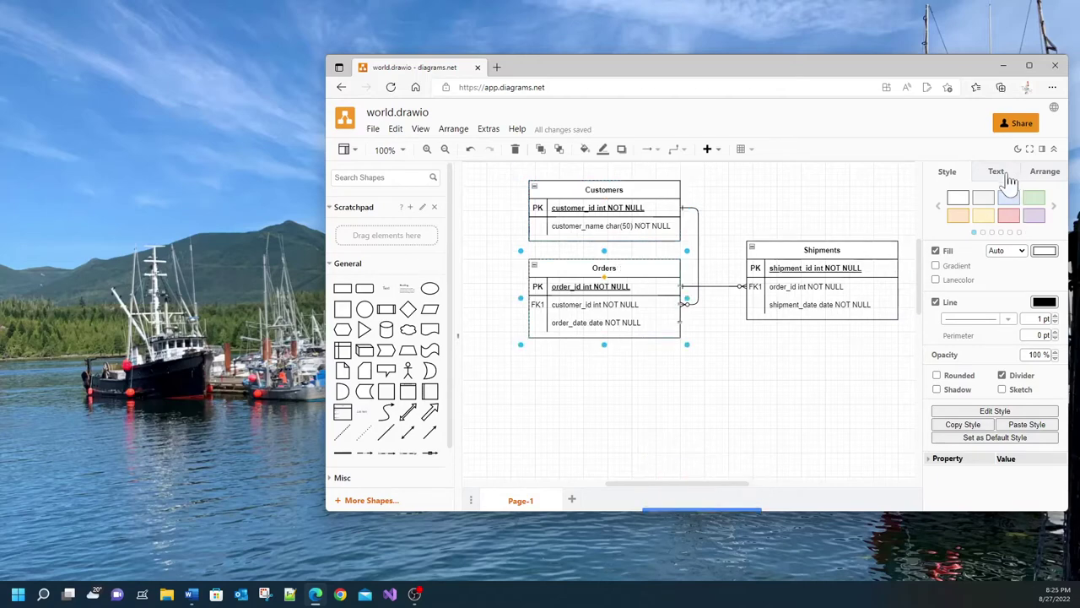
# Apply the light blue style to the Customers table, red to Orders and green to Shipments.
pyautogui.click(596, 184)
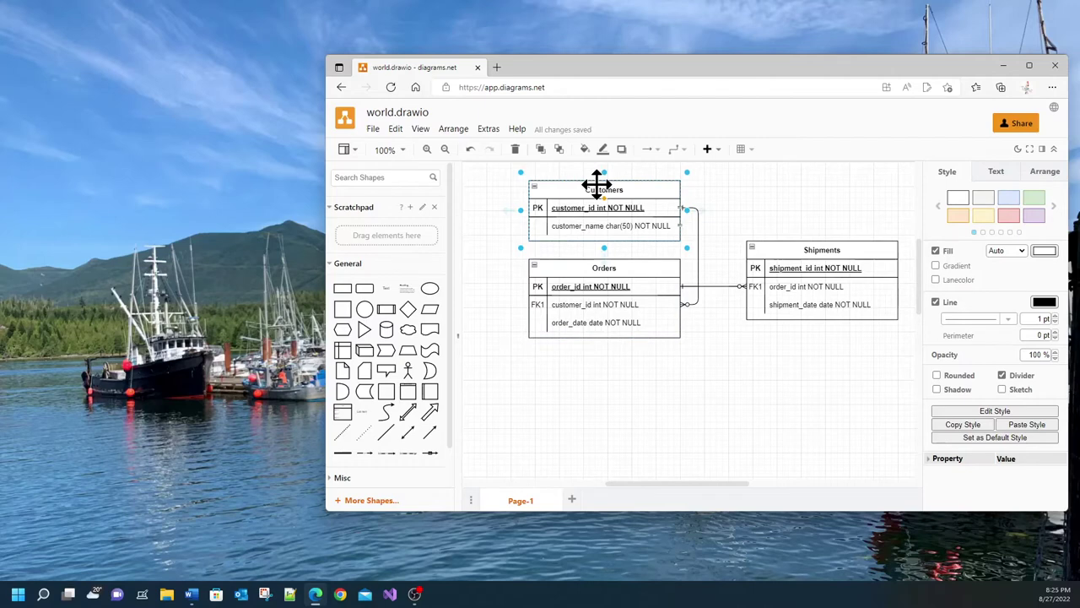
pyautogui.click(1009, 200)
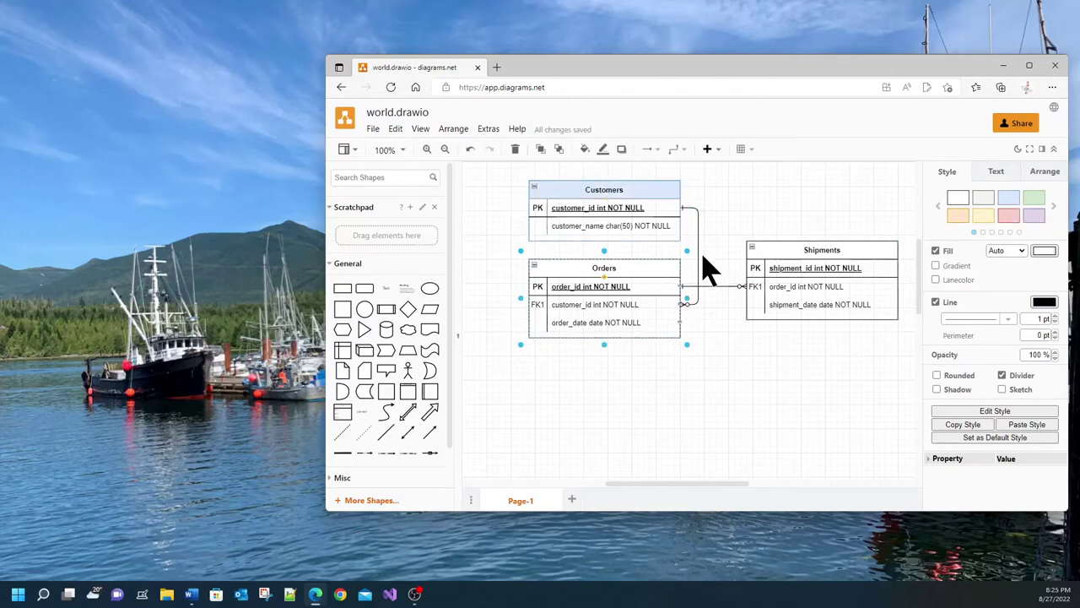
pyautogui.click(662, 265)
pyautogui.click(1009, 216)
pyautogui.click(821, 247)
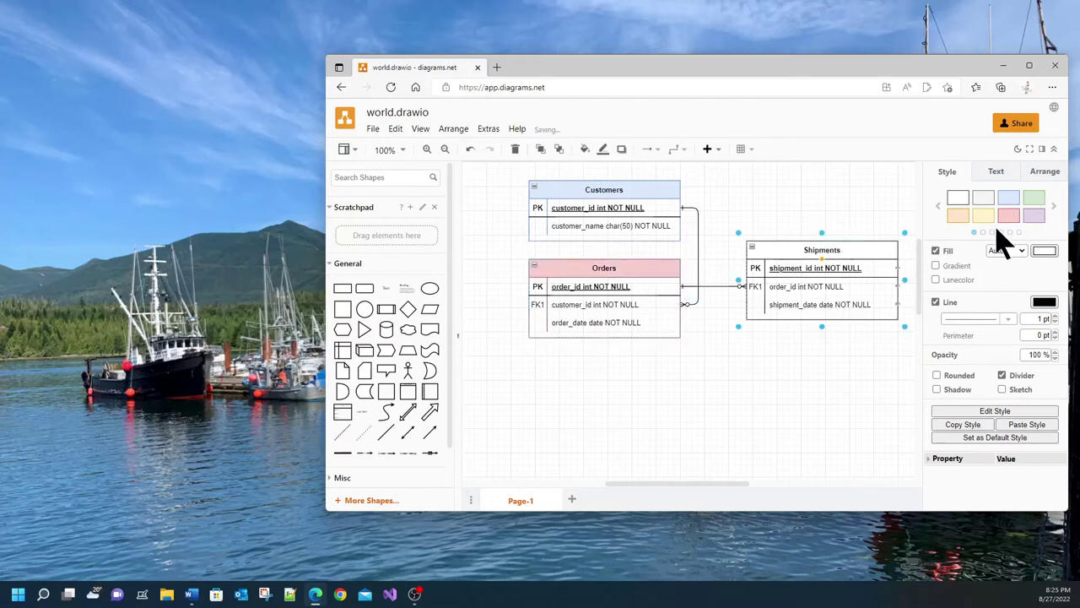
pyautogui.click(1035, 199)
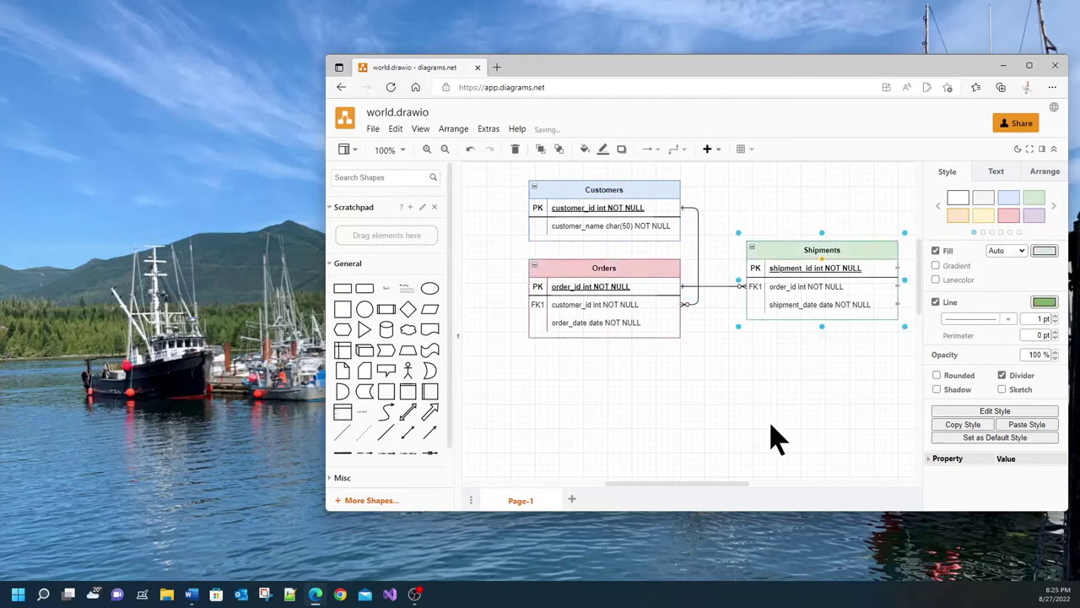
# Set the line style of the connector between Customers and Orders to Sharp.
pyautogui.click(699, 215)
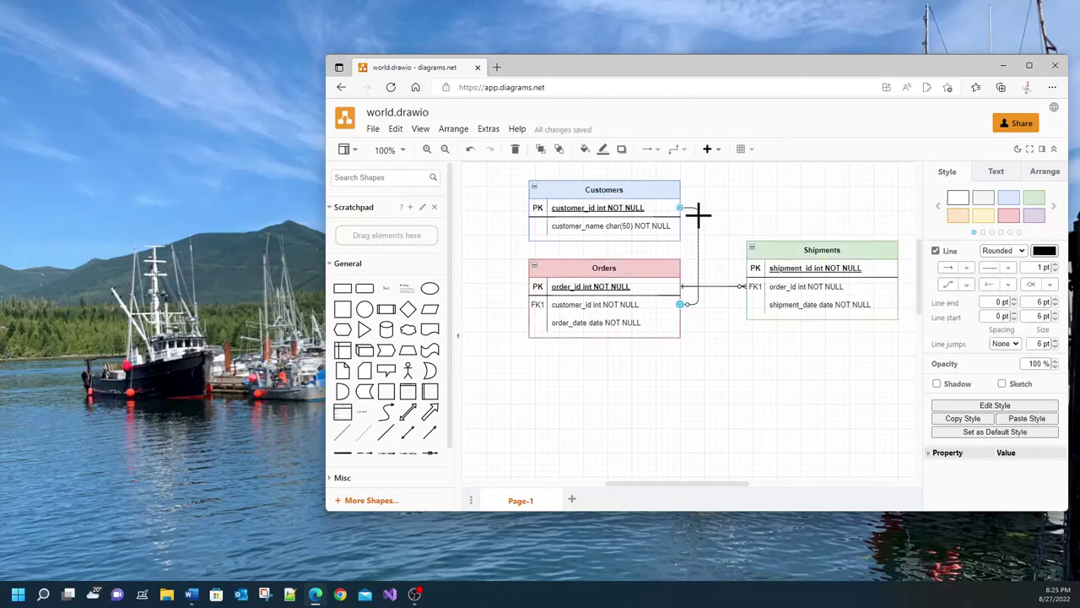
pyautogui.click(1021, 251)
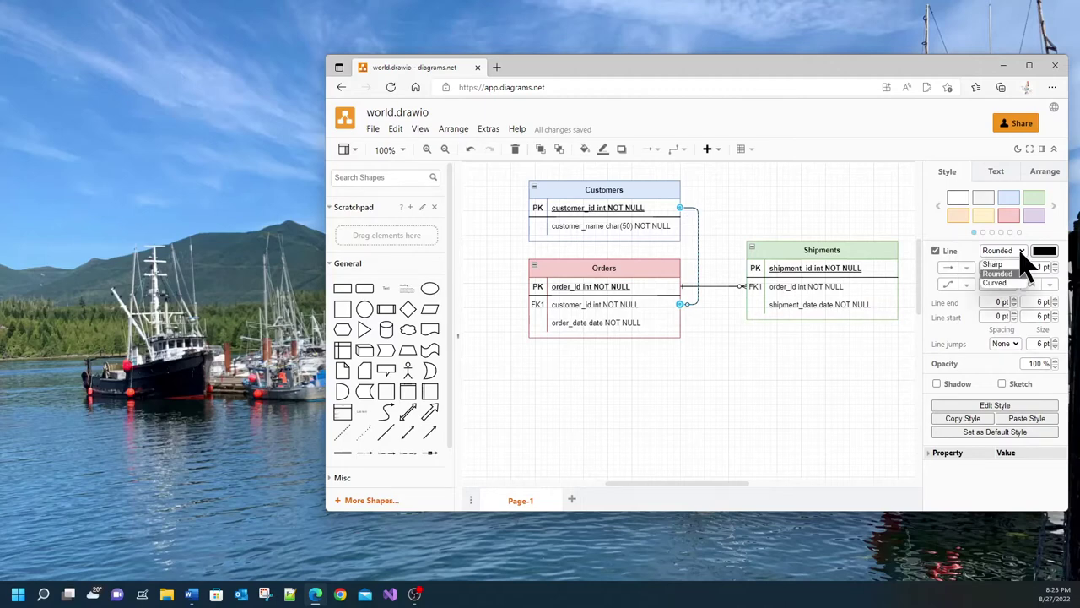
pyautogui.click(993, 264)
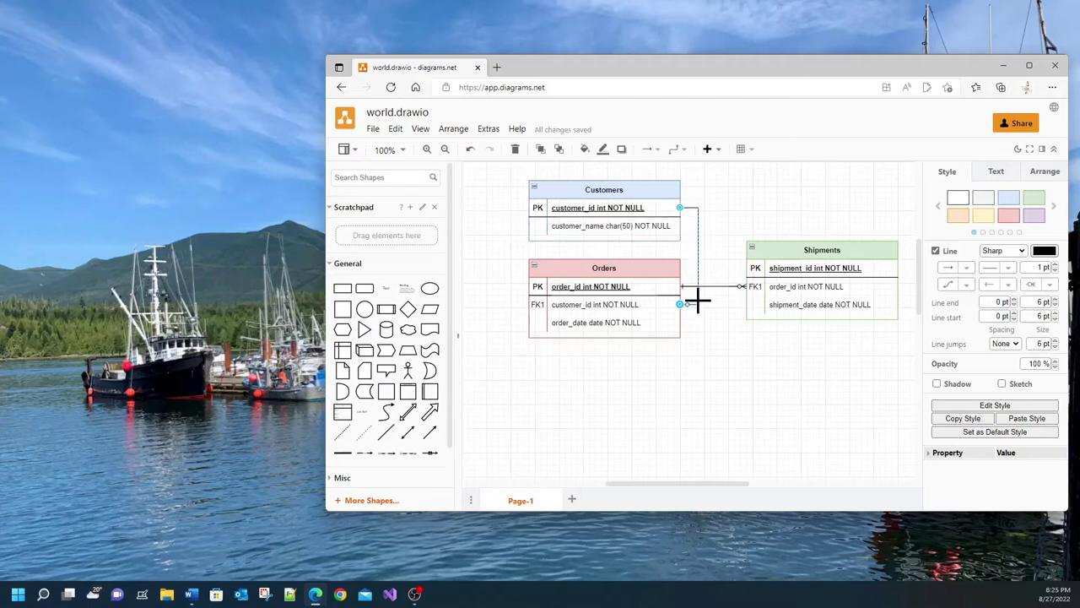
pyautogui.click(756, 196)
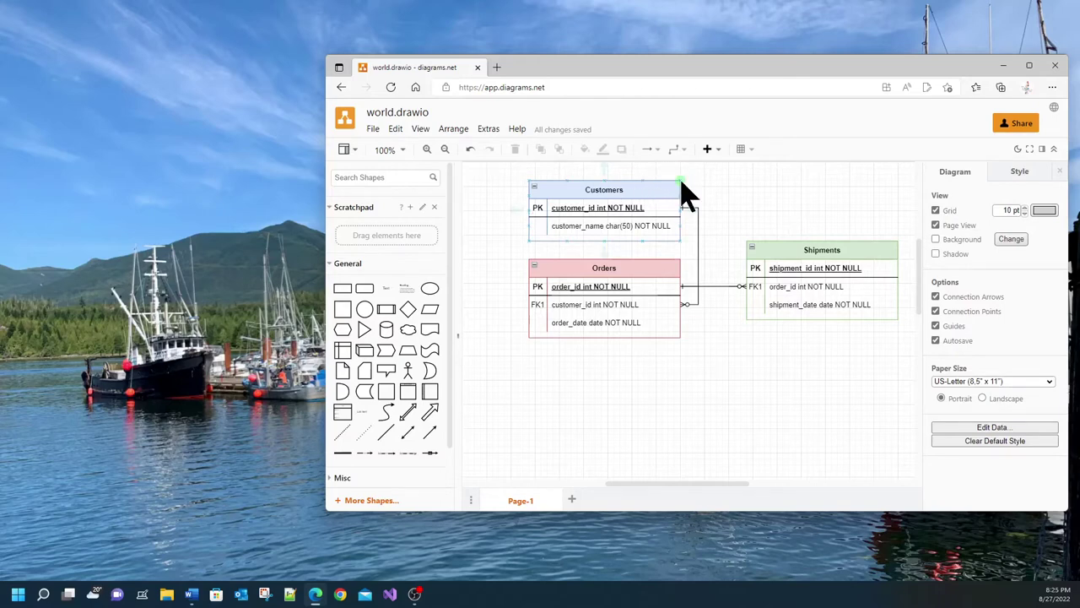
# Draw a connector from the Customers table's upper corner to the Shipments header, with a crow's-foot line end.
pyautogui.moveTo(682, 181); pyautogui.dragTo(821, 242)
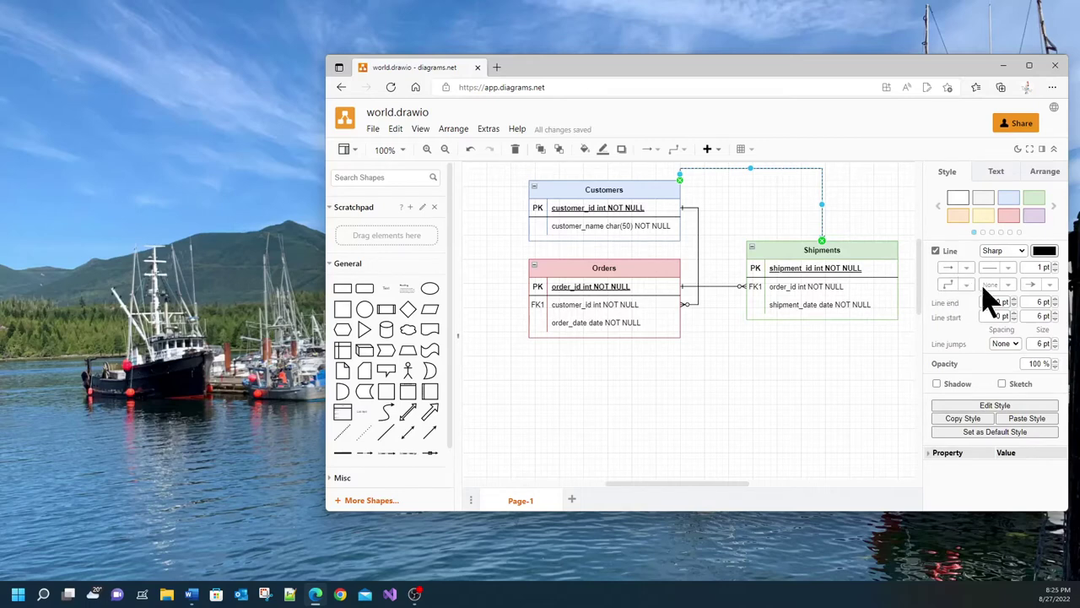
pyautogui.click(1051, 289)
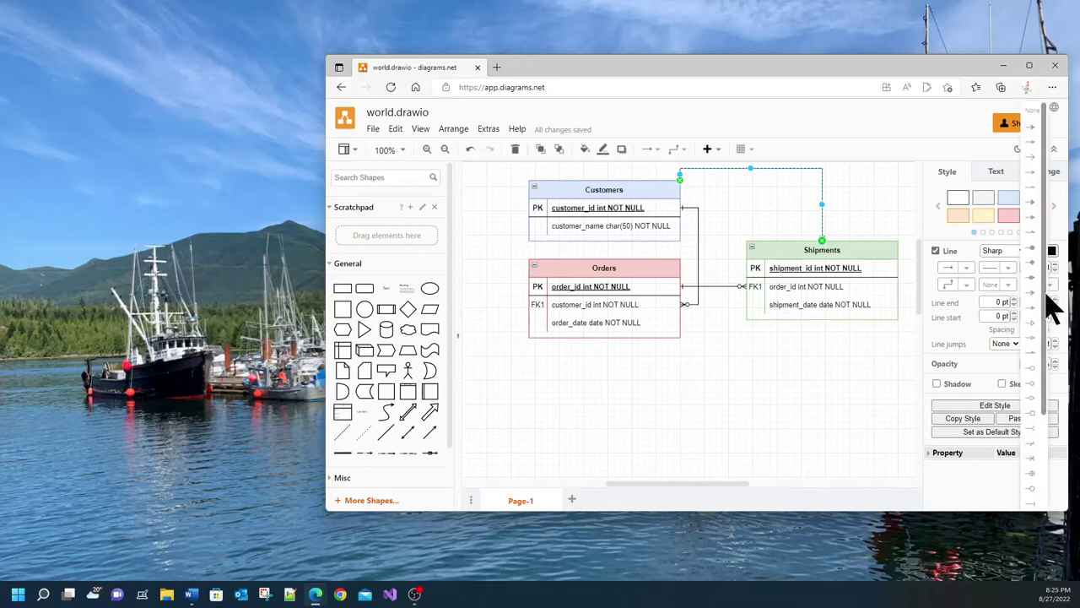
pyautogui.scroll(-2, 1051, 396)
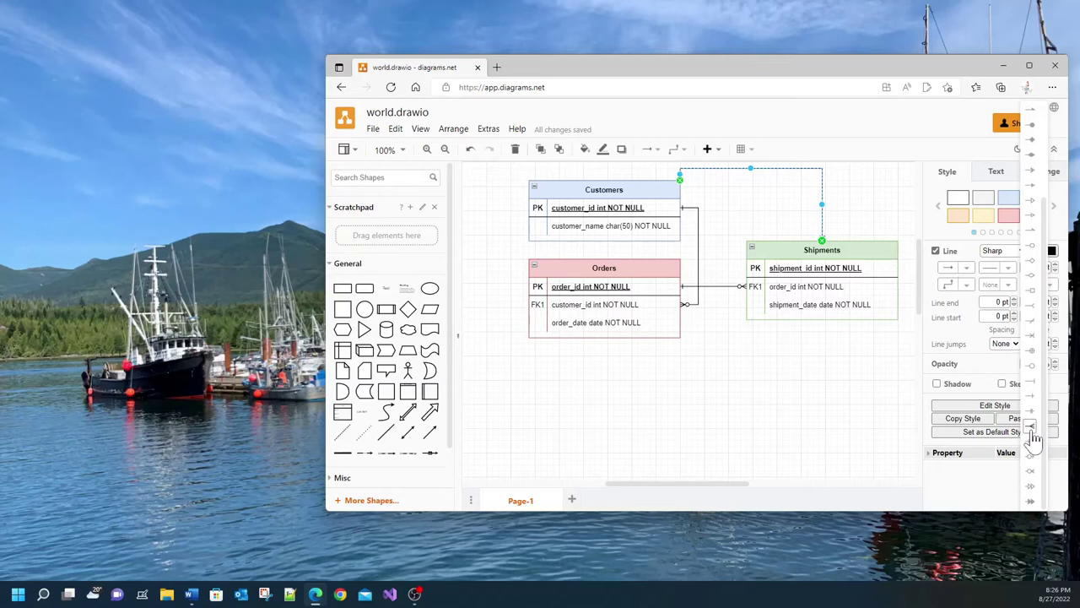
pyautogui.click(1032, 437)
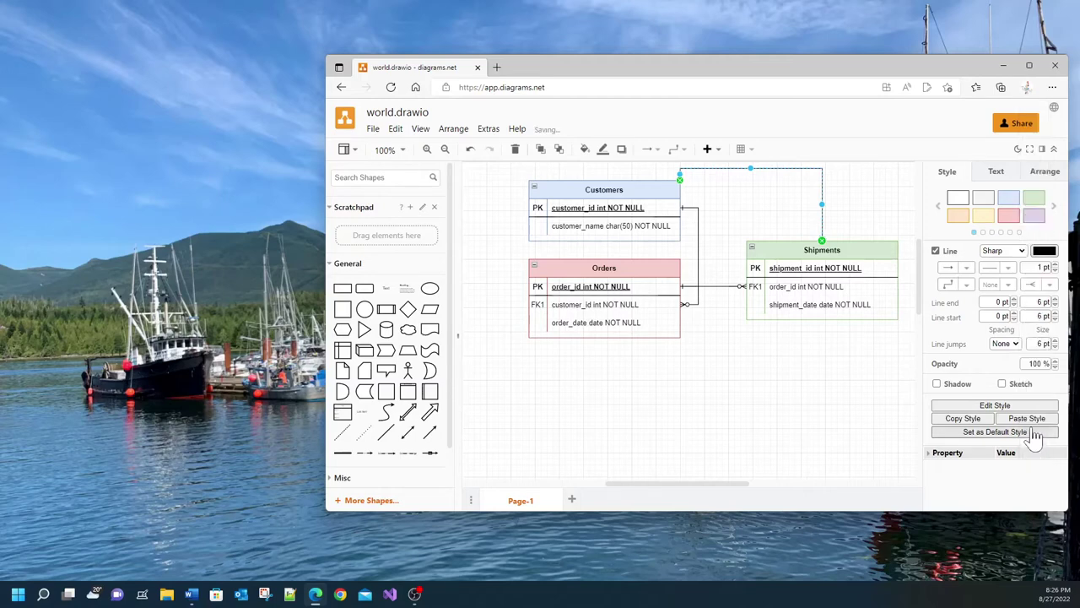
pyautogui.click(874, 211)
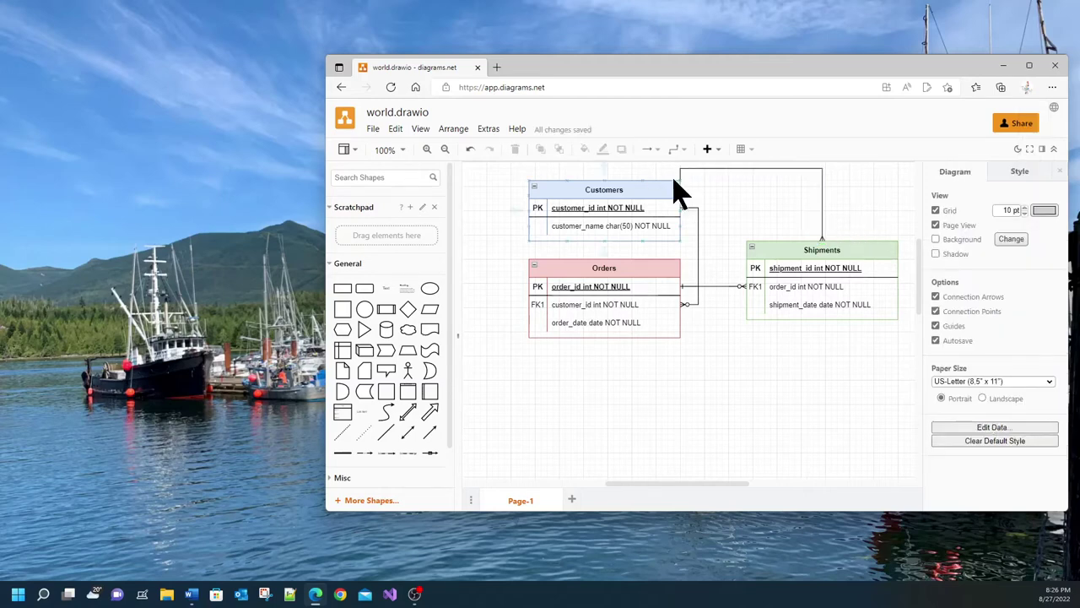
# Delete the crow's-foot connector running from the Customers table's corner to Shipments.
pyautogui.click(811, 168)
pyautogui.press('Delete')
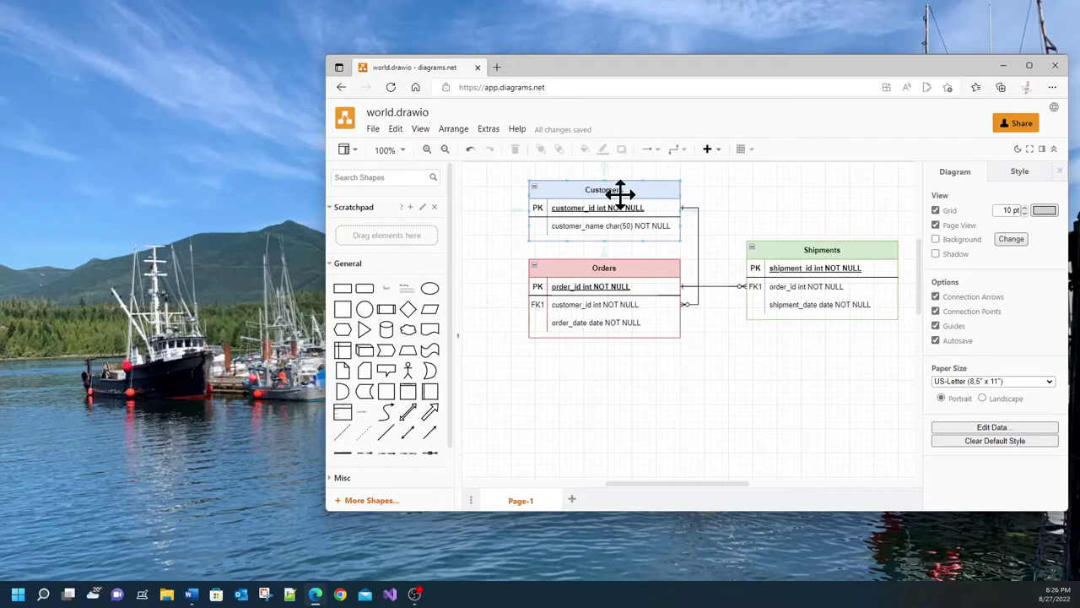
# Switch to Word and view the reference diagram of the city, countrylanguage and country tables.
pyautogui.click(648, 264)
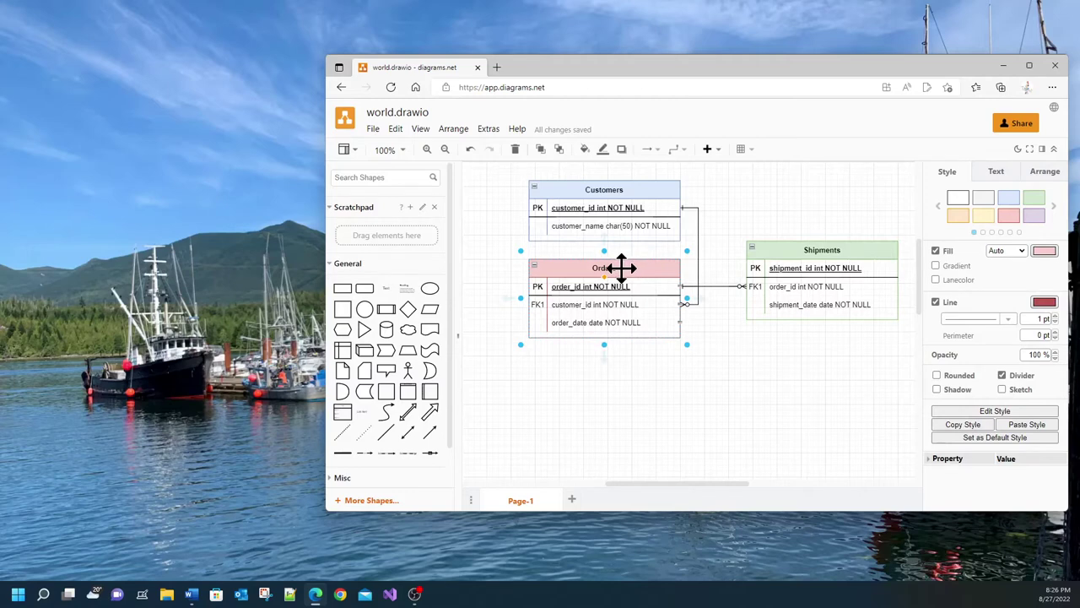
pyautogui.click(826, 253)
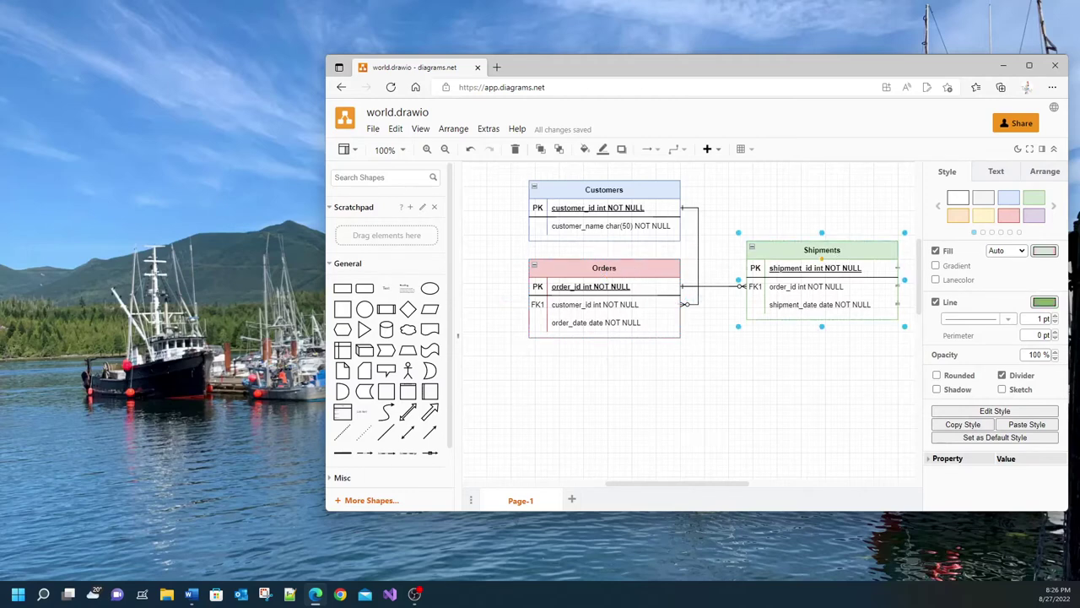
pyautogui.hotkey('alt', 'Tab')
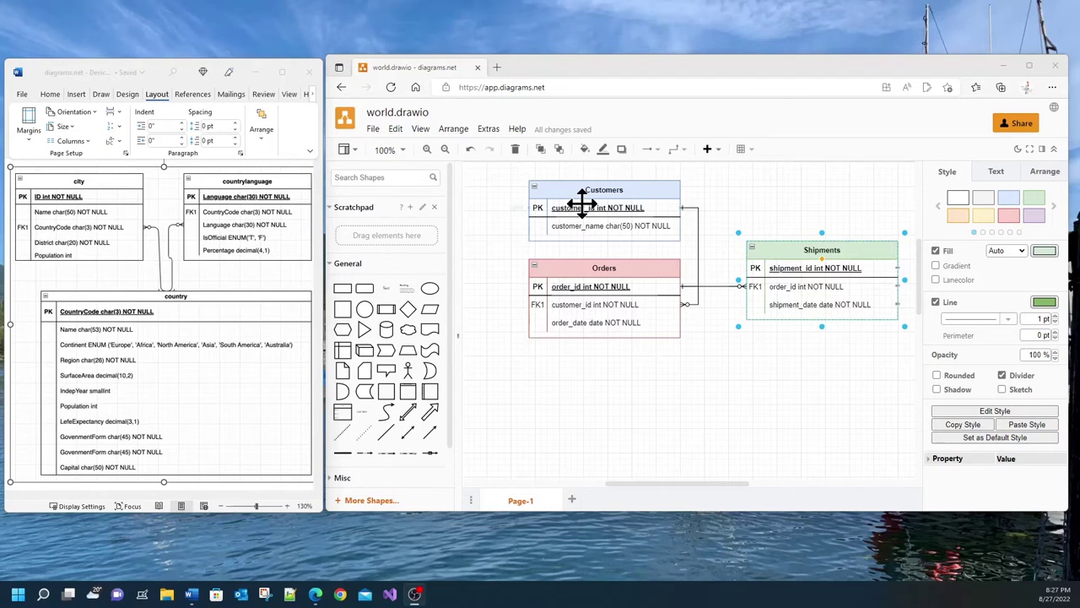
pyautogui.click(764, 250)
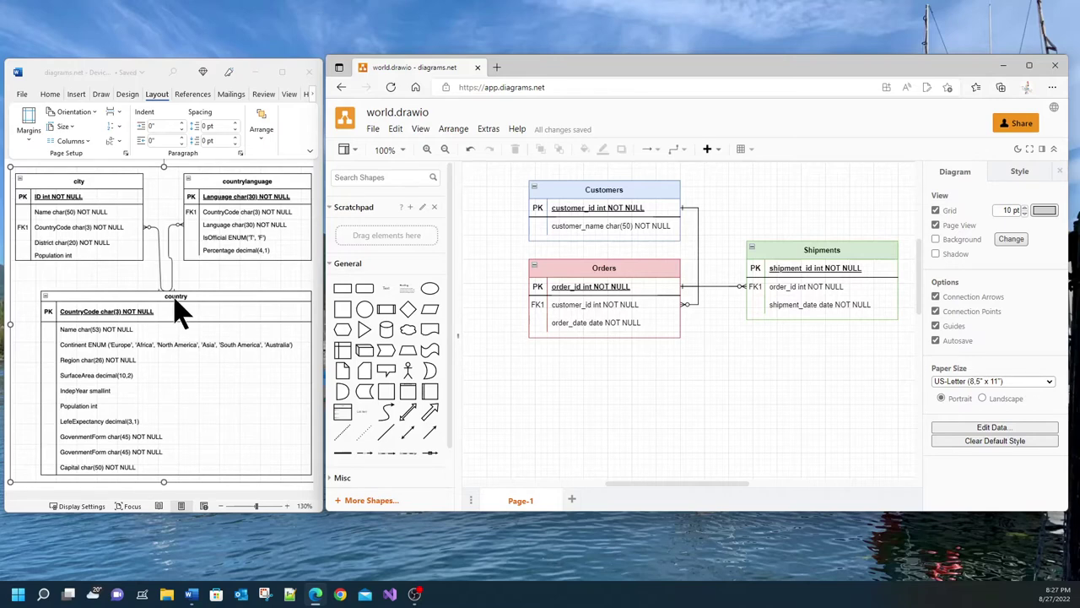
pyautogui.click(90, 191)
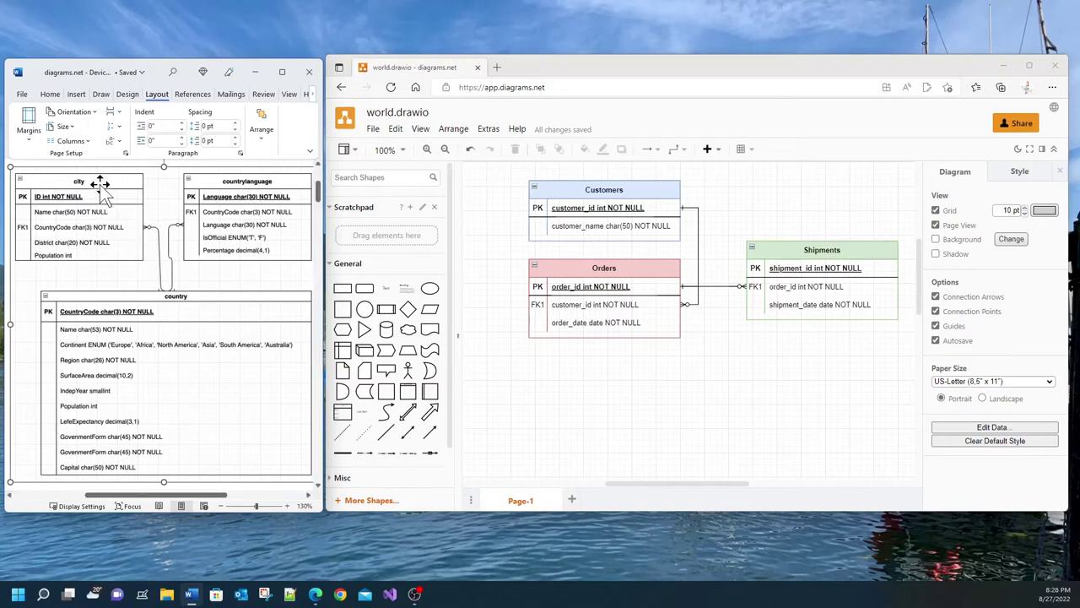
# Return to the draw.io diagram and rename the Customers table as city.
pyautogui.click(604, 189)
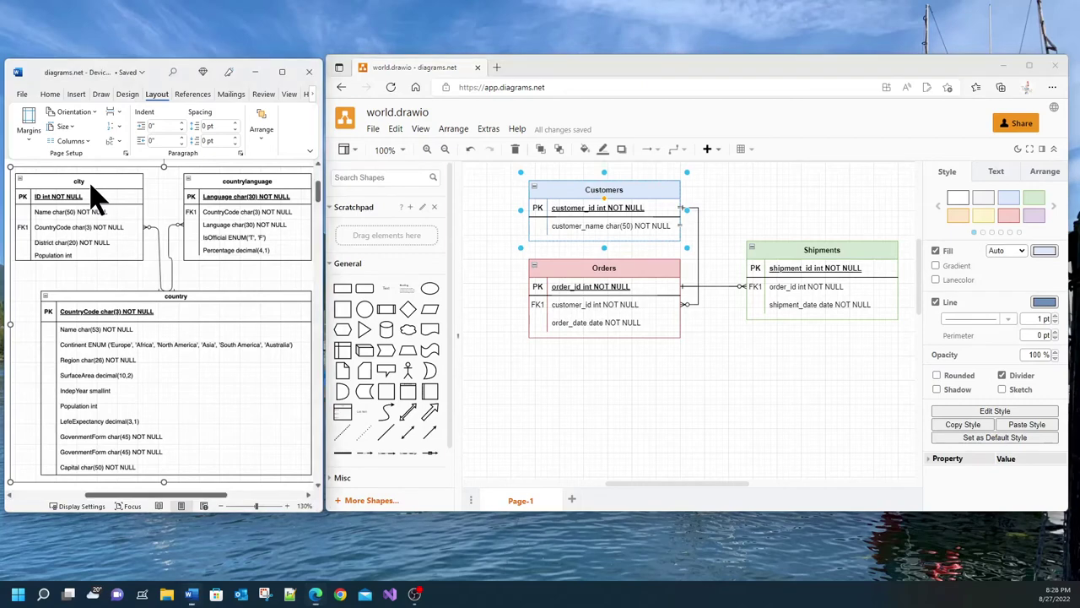
pyautogui.click(606, 189)
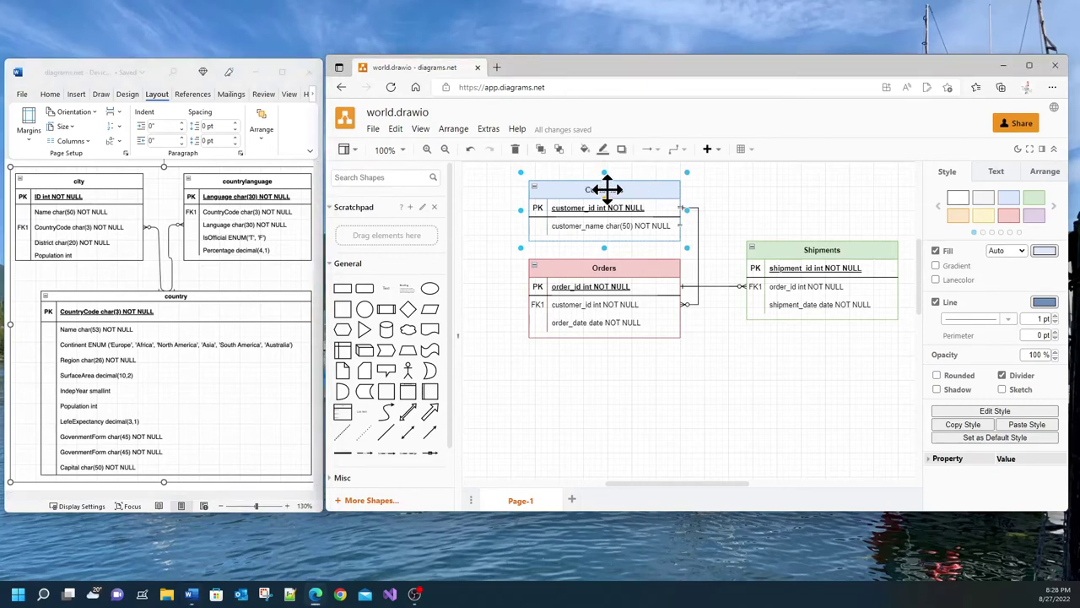
pyautogui.doubleClick(606, 189)
pyautogui.write('c')
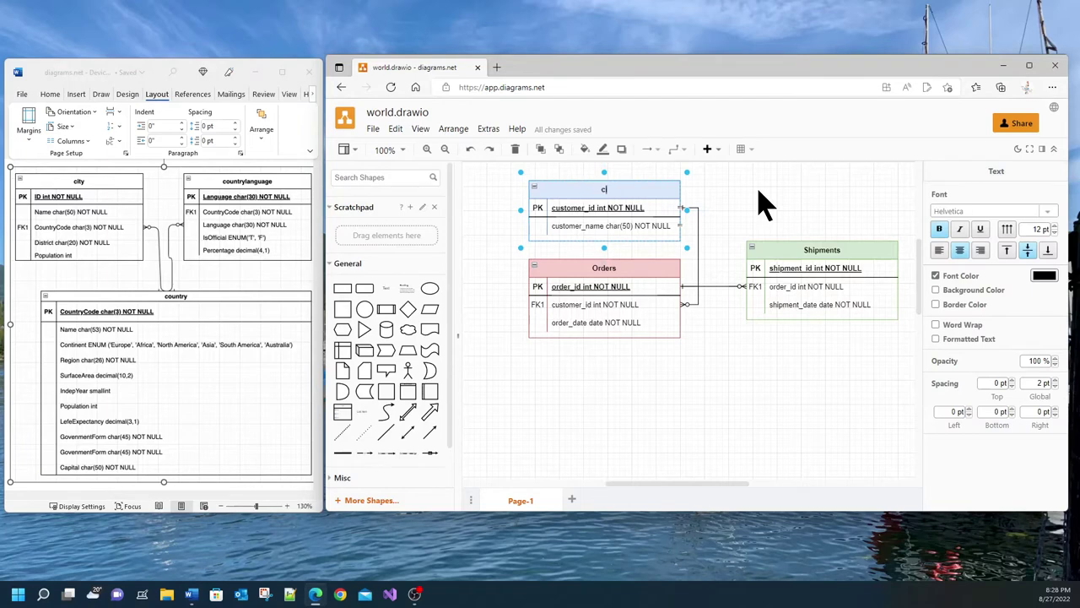
pyautogui.write('ity')
pyautogui.click(769, 204)
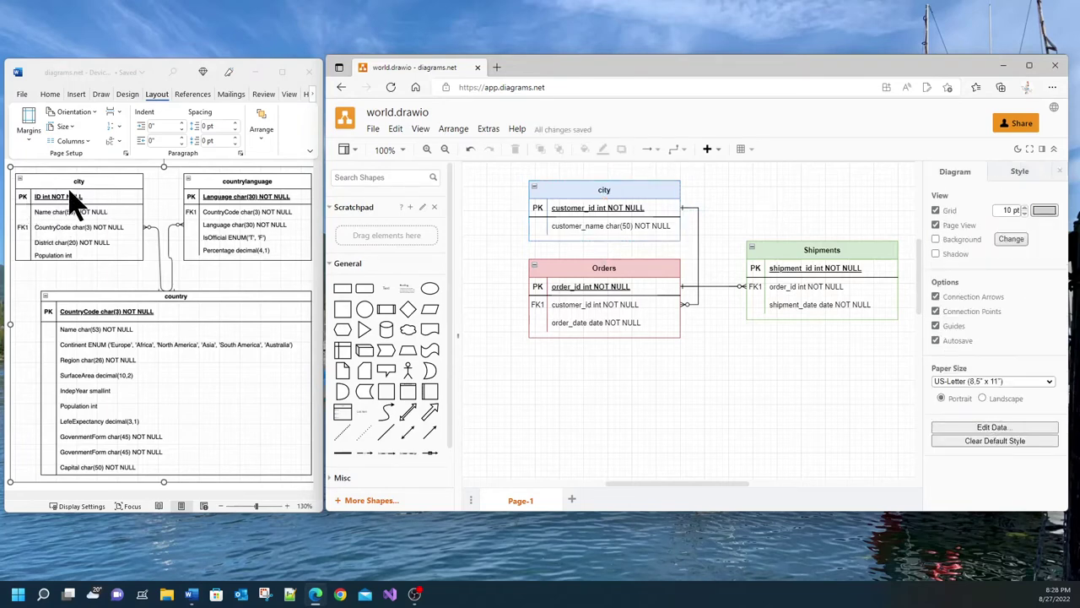
# Change the city table's primary key attribute to ID int NOT NULL.
pyautogui.doubleClick(576, 209)
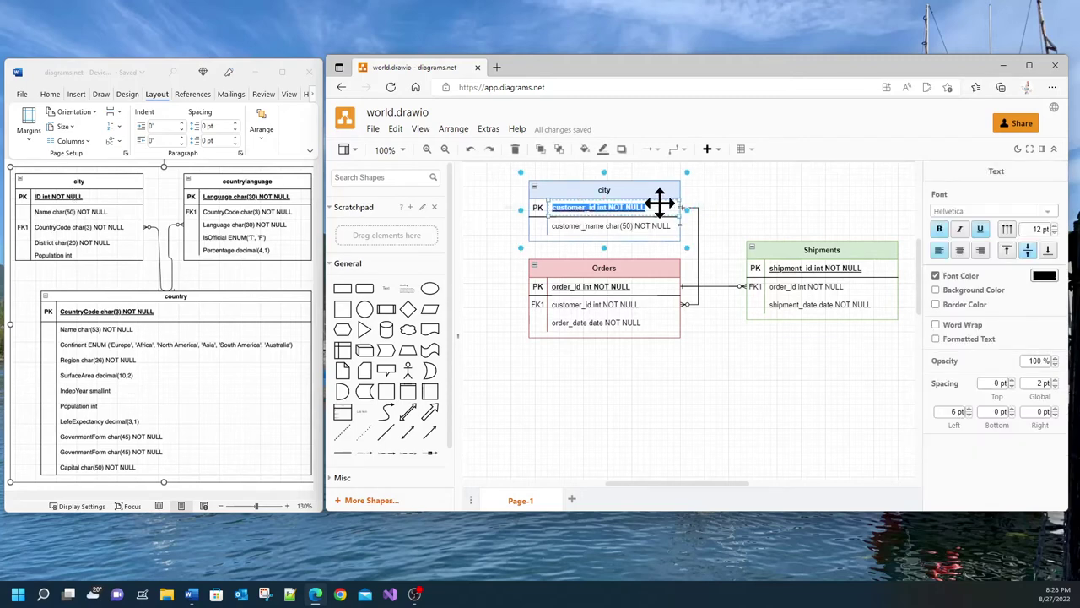
pyautogui.press('Home')
pyautogui.hotkey('shift', 'Right')
pyautogui.hotkey('shift', 'Right')
pyautogui.hotkey('shift', 'Right')
pyautogui.hotkey('shift', 'Right')
pyautogui.hotkey('shift', 'Right')
pyautogui.hotkey('shift', 'Right')
pyautogui.hotkey('shift', 'Right')
pyautogui.hotkey('shift', 'Right')
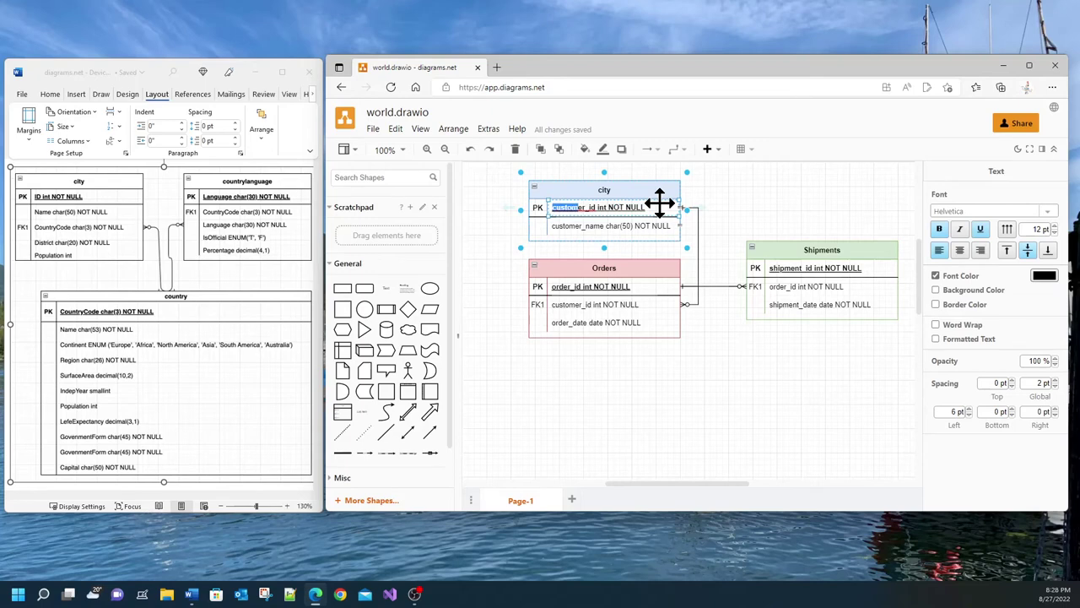
pyautogui.write('ID')
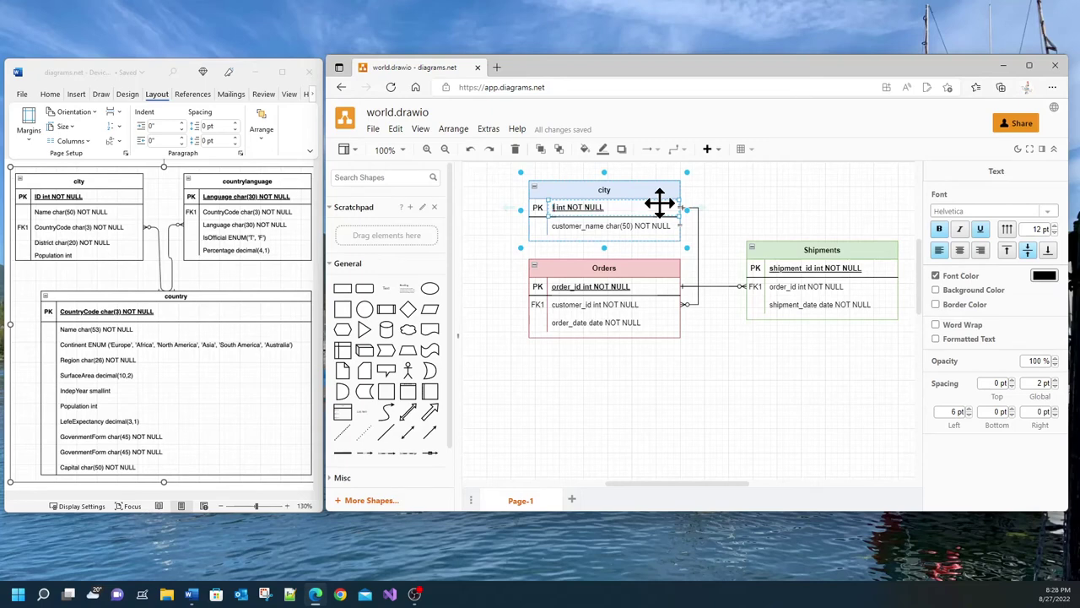
pyautogui.click(56, 211)
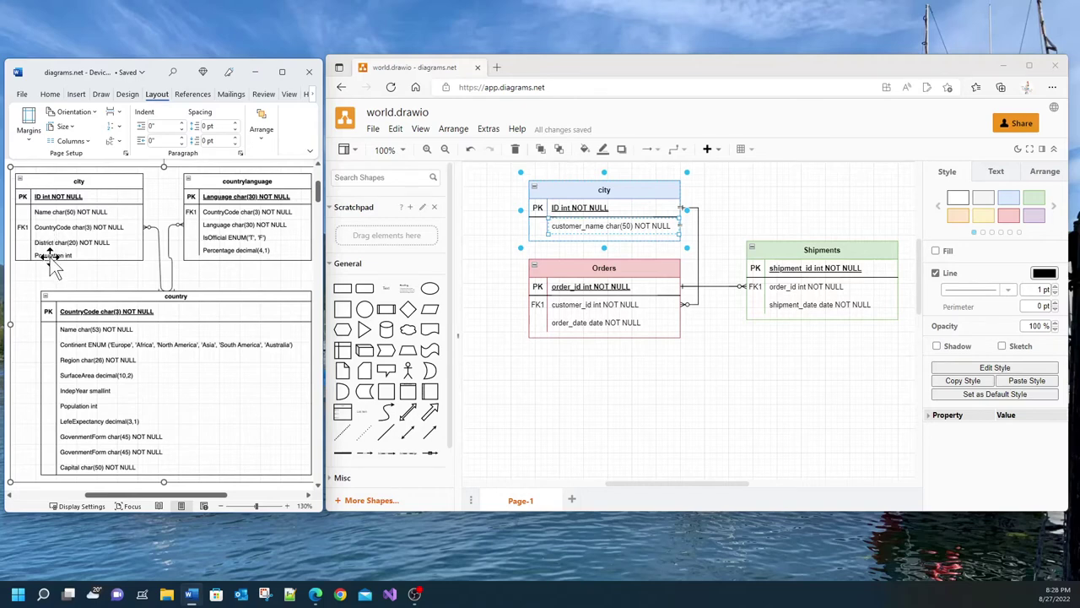
# Move the Orders table lower and duplicate the city table's customer_name row until it has four such rows.
pyautogui.moveTo(586, 266); pyautogui.dragTo(587, 359)
pyautogui.click(583, 229)
pyautogui.click(580, 227)
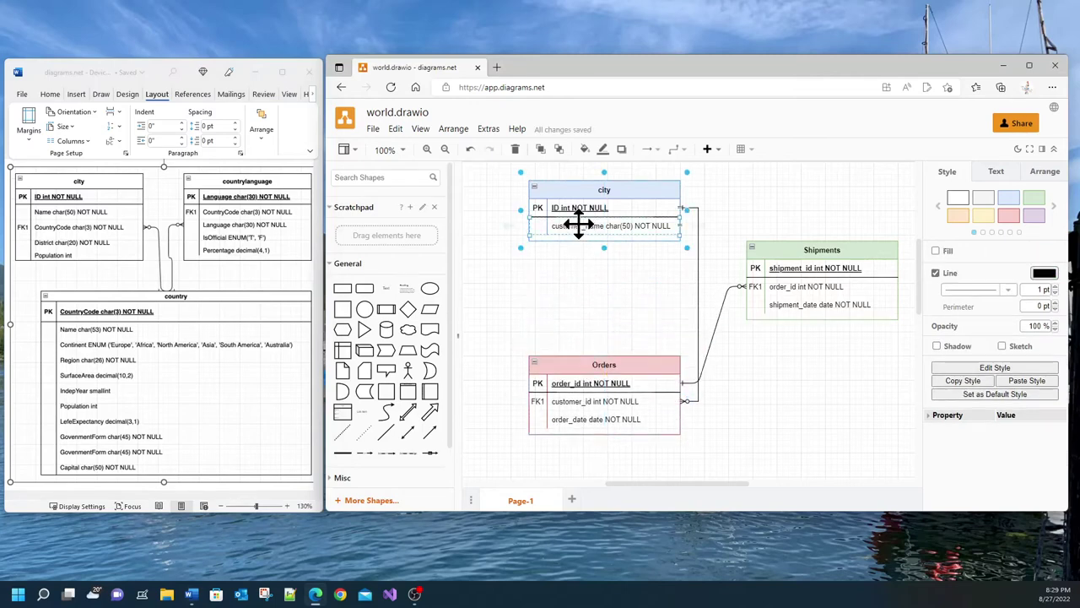
pyautogui.click(571, 263)
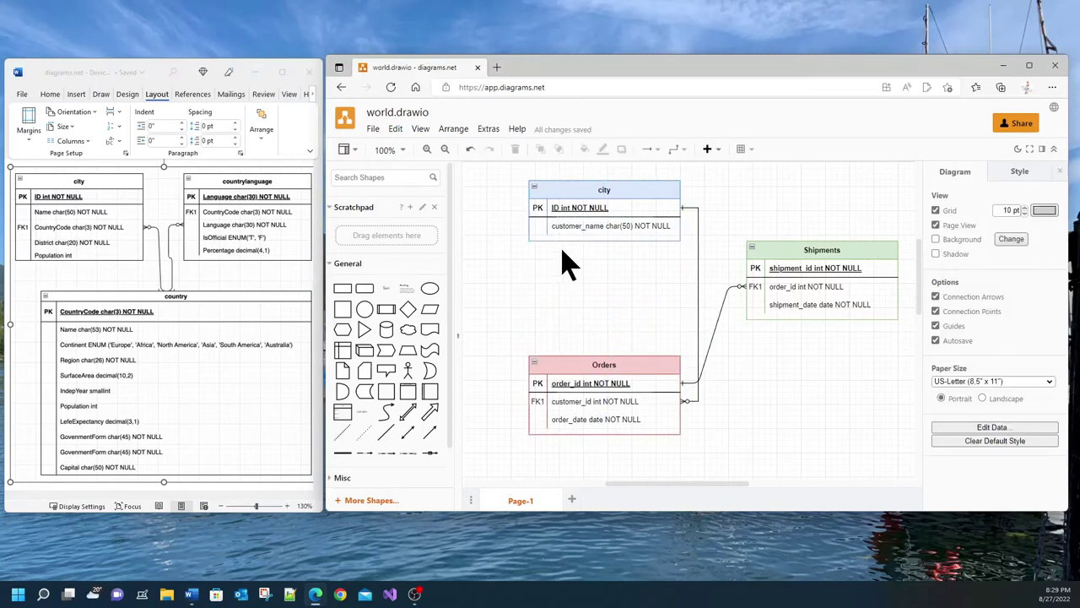
pyautogui.click(573, 225)
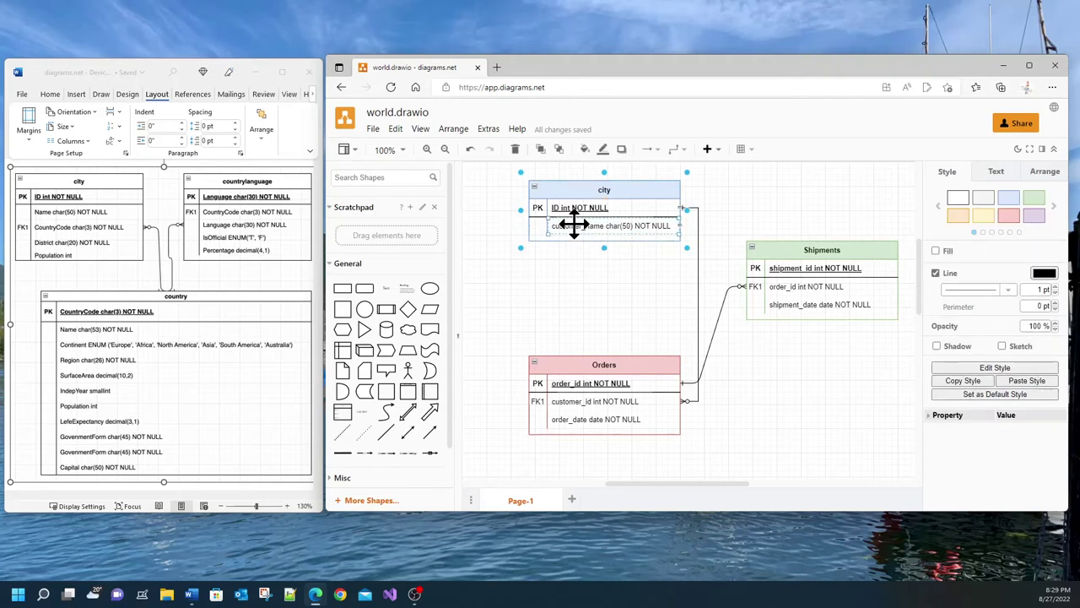
pyautogui.click(574, 224)
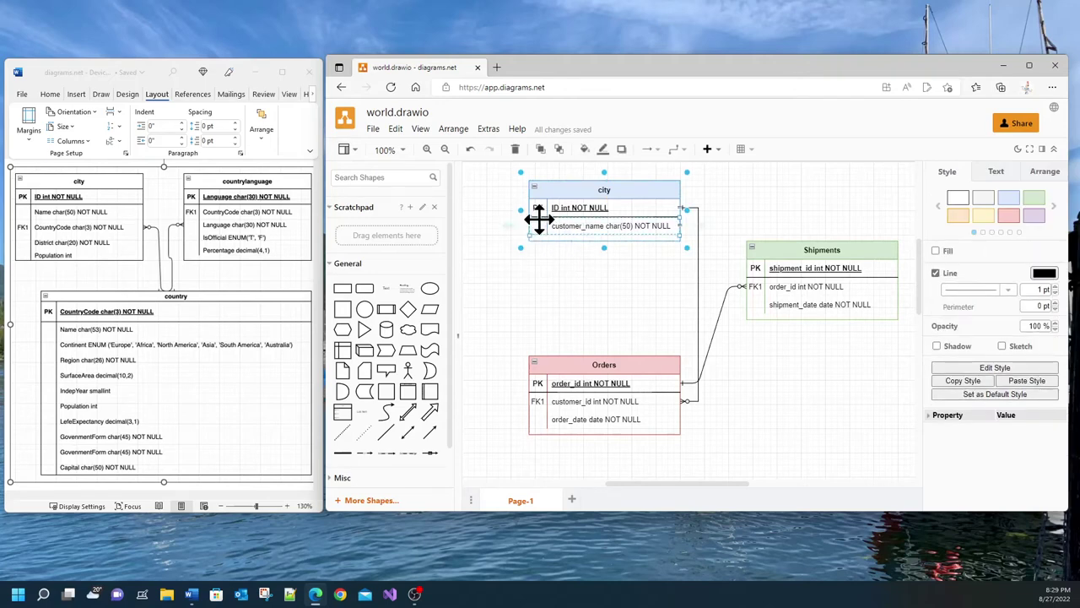
pyautogui.rightClick(588, 226)
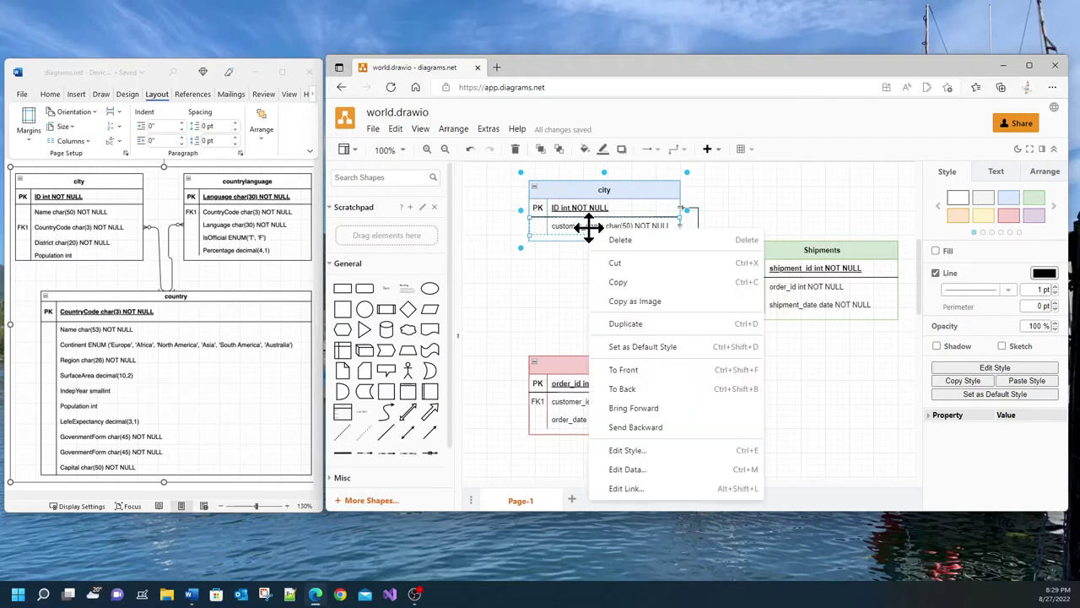
pyautogui.click(641, 328)
pyautogui.rightClick(598, 244)
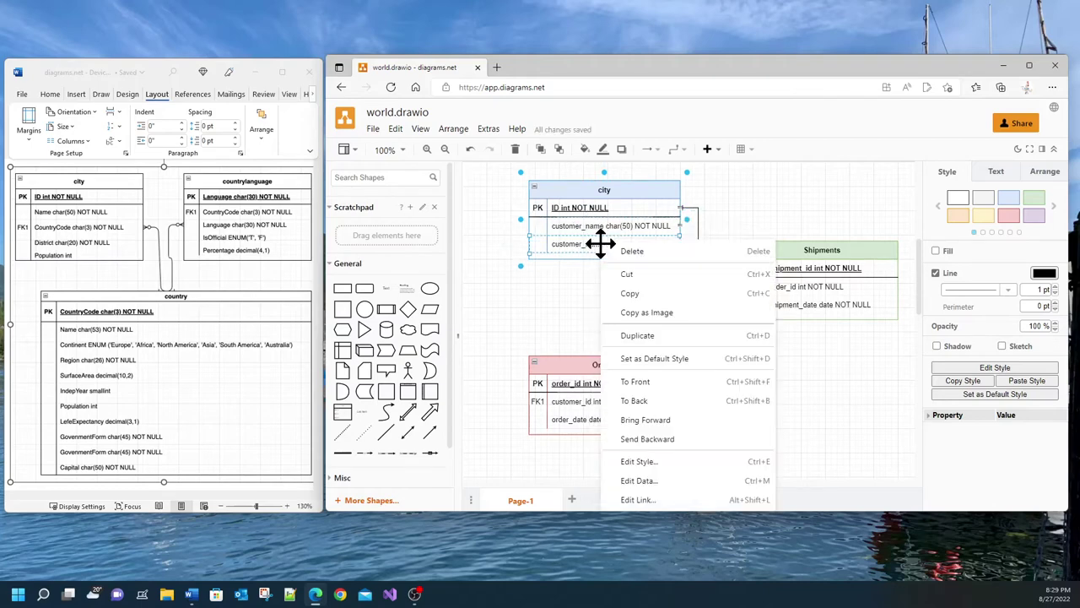
pyautogui.click(637, 335)
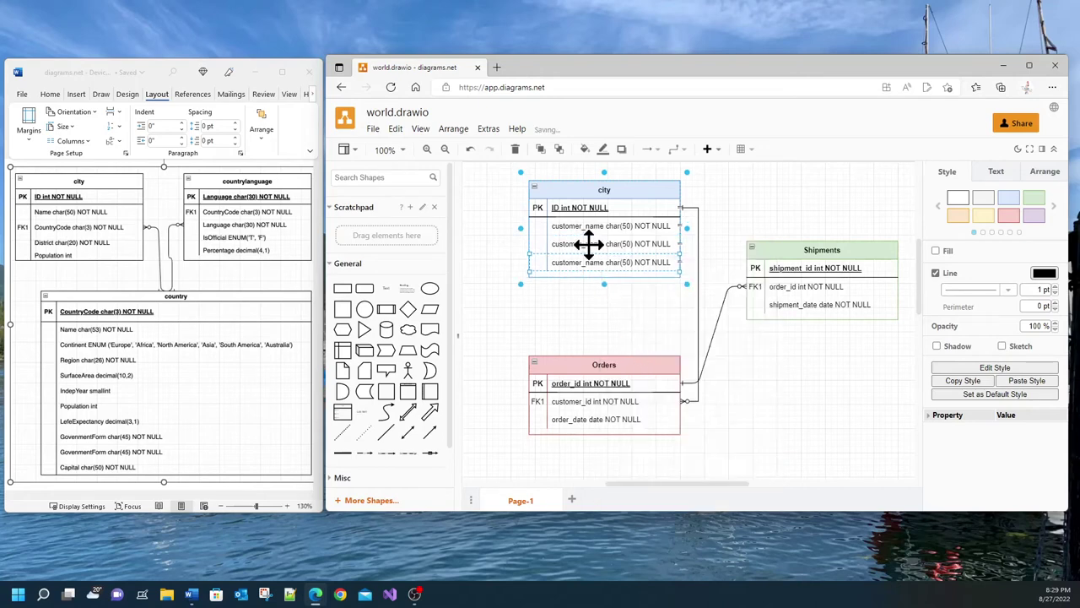
pyautogui.click(498, 239)
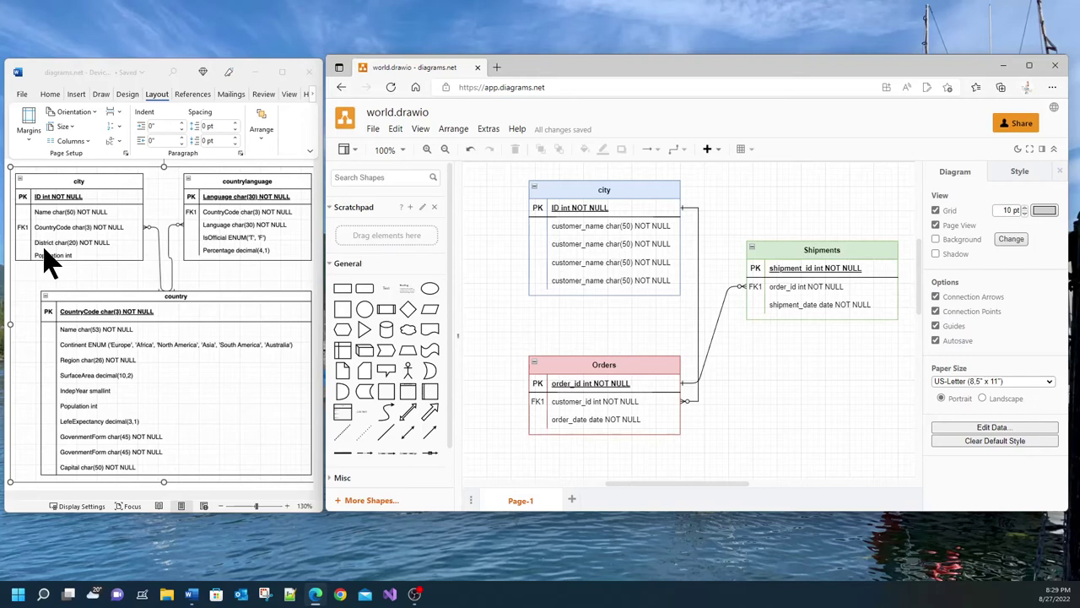
# Change the first customer_name row of the city table to Name char(50) NOT NULL.
pyautogui.click(580, 226)
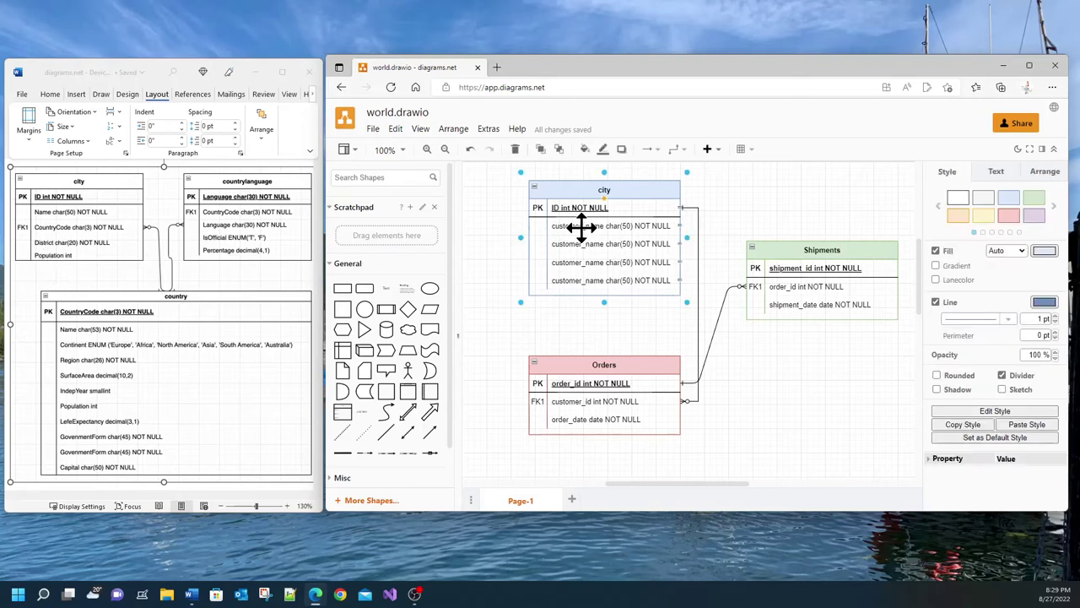
pyautogui.doubleClick(584, 229)
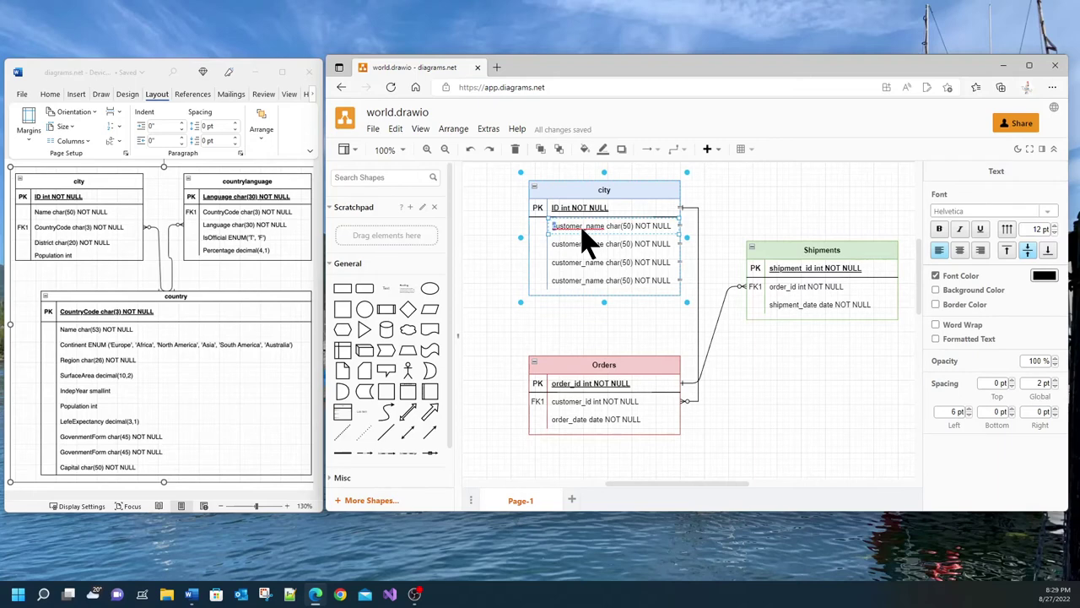
pyautogui.hotkey('shift', 'Right')
pyautogui.hotkey('shift', 'Right')
pyautogui.hotkey('shift', 'Right')
pyautogui.hotkey('shift', 'Right')
pyautogui.hotkey('shift', 'Right')
pyautogui.hotkey('shift', 'Right')
pyautogui.hotkey('shift', 'Right')
pyautogui.hotkey('shift', 'Right')
pyautogui.hotkey('shift', 'Right')
pyautogui.hotkey('shift', 'Right')
pyautogui.hotkey('shift', 'Right')
pyautogui.hotkey('shift', 'Right')
pyautogui.hotkey('shift', 'Right')
pyautogui.write('Name')
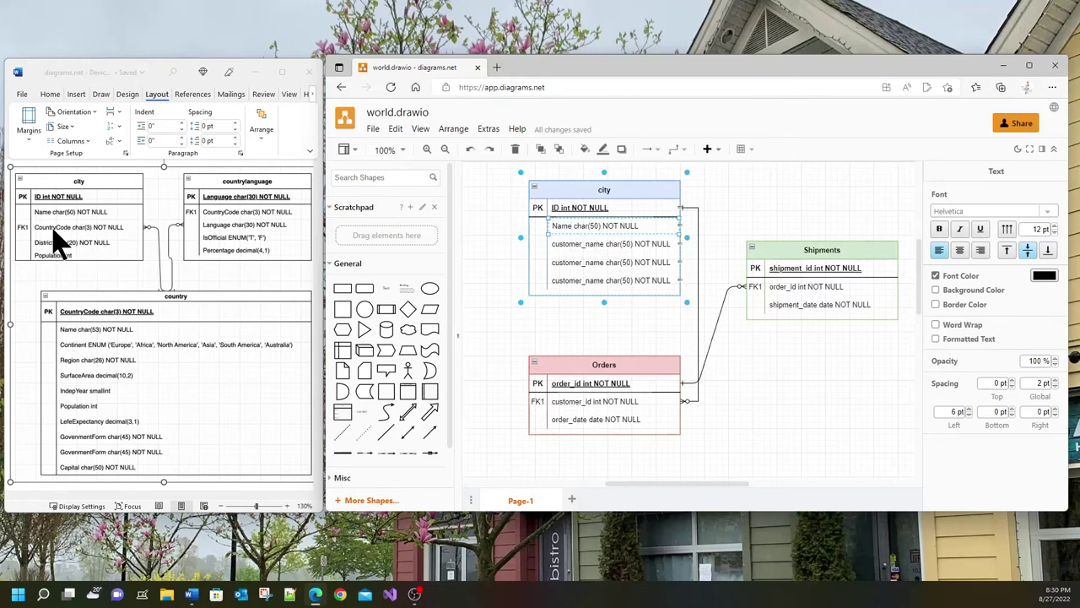
# Change the row beneath Name in the city table to CountryCode char(3) NOT NULL.
pyautogui.click(594, 260)
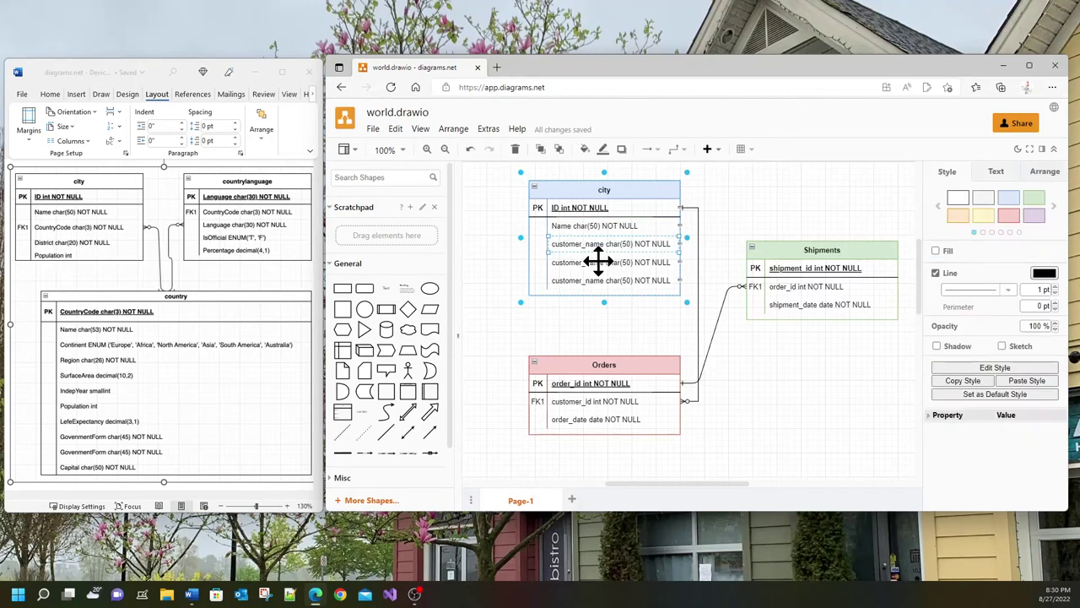
pyautogui.doubleClick(605, 242)
pyautogui.click(605, 241)
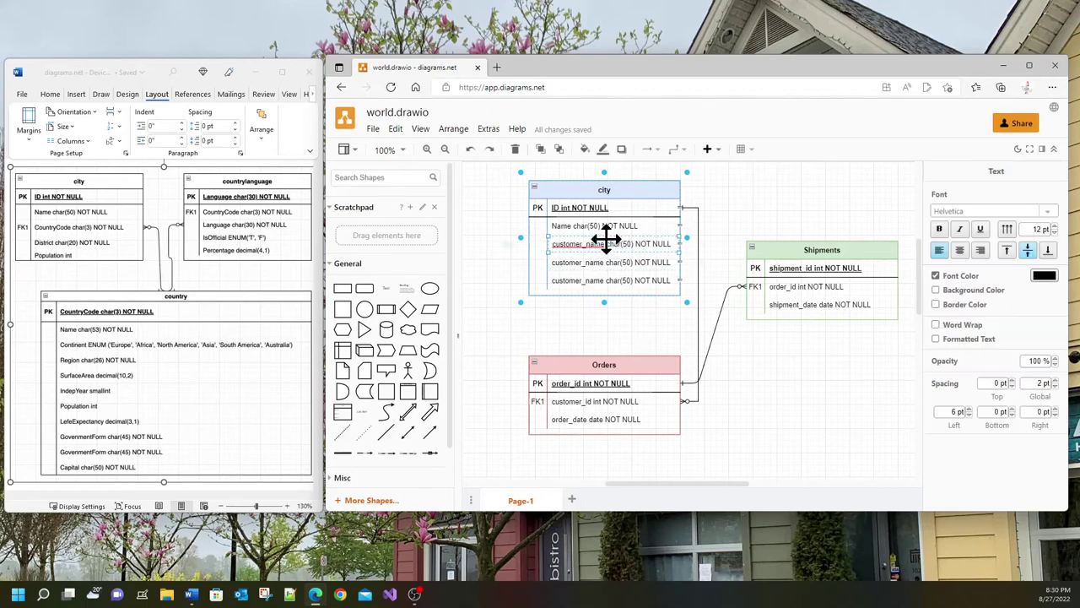
pyautogui.hotkey('shift', 'Right')
pyautogui.hotkey('shift', 'Right')
pyautogui.hotkey('shift', 'Right')
pyautogui.hotkey('shift', 'Right')
pyautogui.hotkey('shift', 'Right')
pyautogui.hotkey('shift', 'Right')
pyautogui.hotkey('shift', 'Right')
pyautogui.hotkey('shift', 'Right')
pyautogui.hotkey('shift', 'Right')
pyautogui.hotkey('shift', 'Right')
pyautogui.hotkey('shift', 'Right')
pyautogui.hotkey('shift', 'Right')
pyautogui.hotkey('shift', 'Right')
pyautogui.write('Countr')
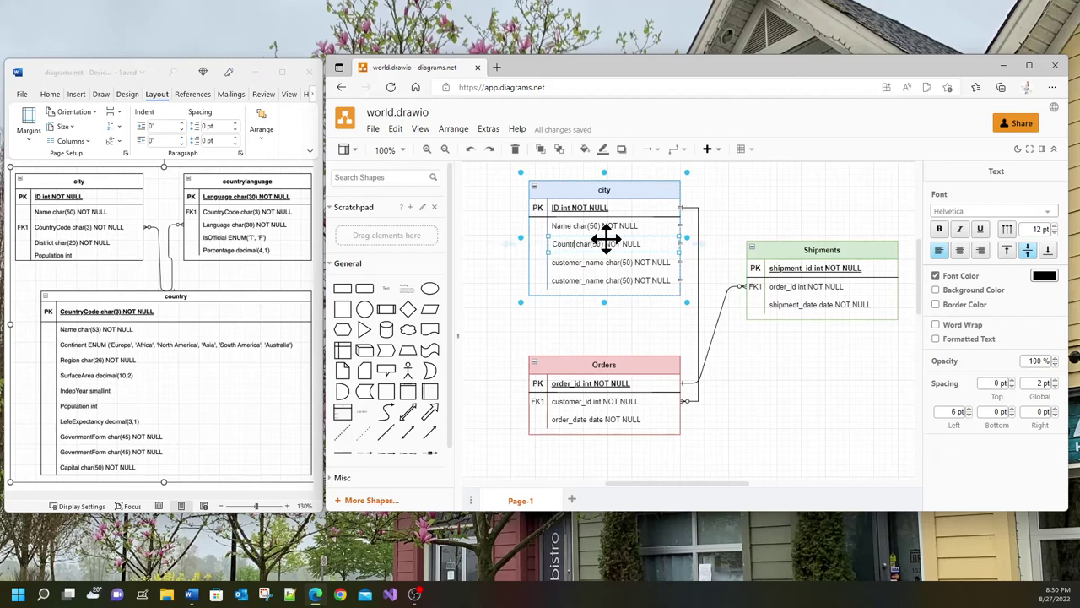
pyautogui.write('yCode char(3')
# Change the first remaining customer_name row of the city table to District char(20) NOT NULL.
pyautogui.click(573, 263)
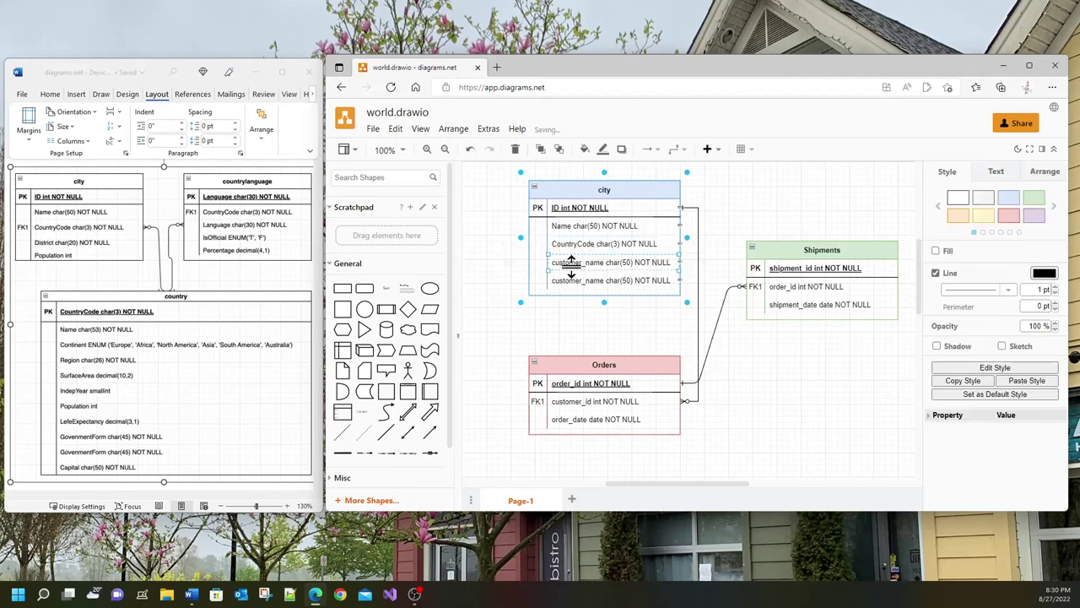
pyautogui.doubleClick(573, 263)
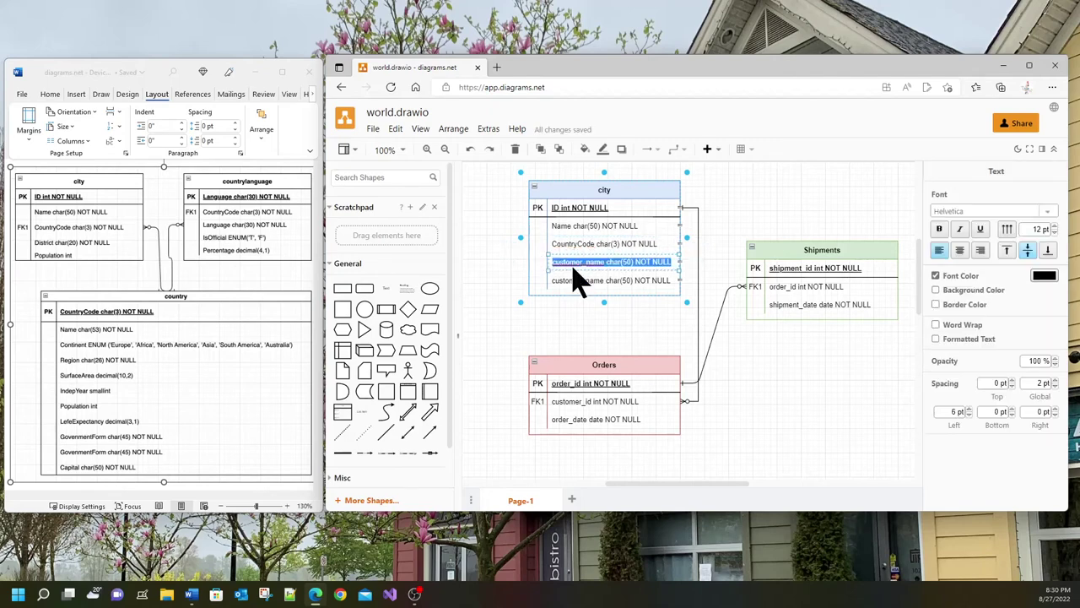
pyautogui.write('District char(50) NOT NULL')
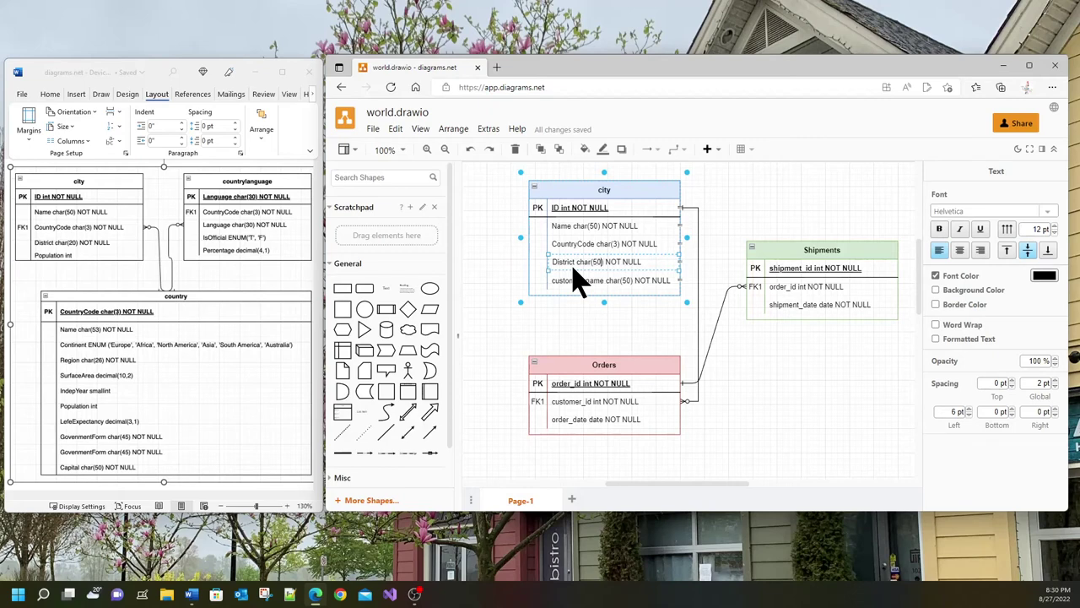
pyautogui.press('Left')
pyautogui.press('BackSpace')
pyautogui.write('2')
# Rename the attribute in the last customer_name row of the city table to Population.
pyautogui.doubleClick(579, 280)
pyautogui.click(580, 280)
pyautogui.hotkey('shift', 'Home')
pyautogui.hotkey('shift', 'Right')
pyautogui.hotkey('shift', 'Right')
pyautogui.hotkey('shift', 'Right')
pyautogui.hotkey('shift', 'Right')
pyautogui.write('Population')
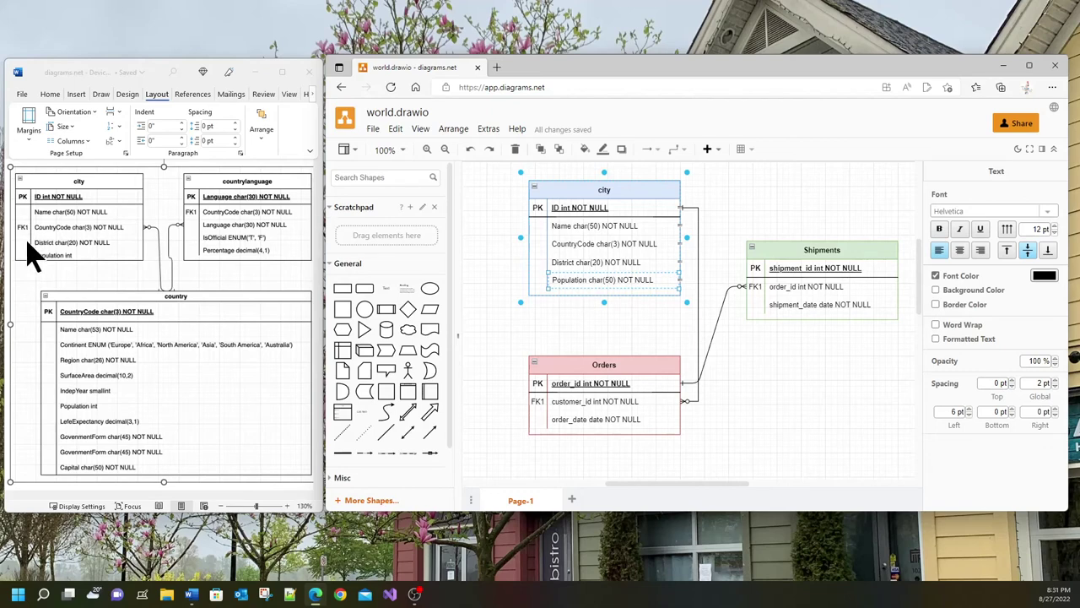
# Replace the data type and constraint of the city table's Population row with int.
pyautogui.click(67, 261)
pyautogui.click(651, 289)
pyautogui.doubleClick(652, 280)
pyautogui.press('BackSpace')
pyautogui.press('BackSpace')
pyautogui.press('BackSpace')
pyautogui.press('BackSpace')
pyautogui.press('BackSpace')
pyautogui.press('BackSpace')
pyautogui.press('BackSpace')
pyautogui.press('BackSpace')
pyautogui.press('BackSpace')
pyautogui.press('BackSpace')
pyautogui.press('BackSpace')
pyautogui.press('BackSpace')
pyautogui.press('BackSpace')
pyautogui.press('BackSpace')
pyautogui.press('BackSpace')
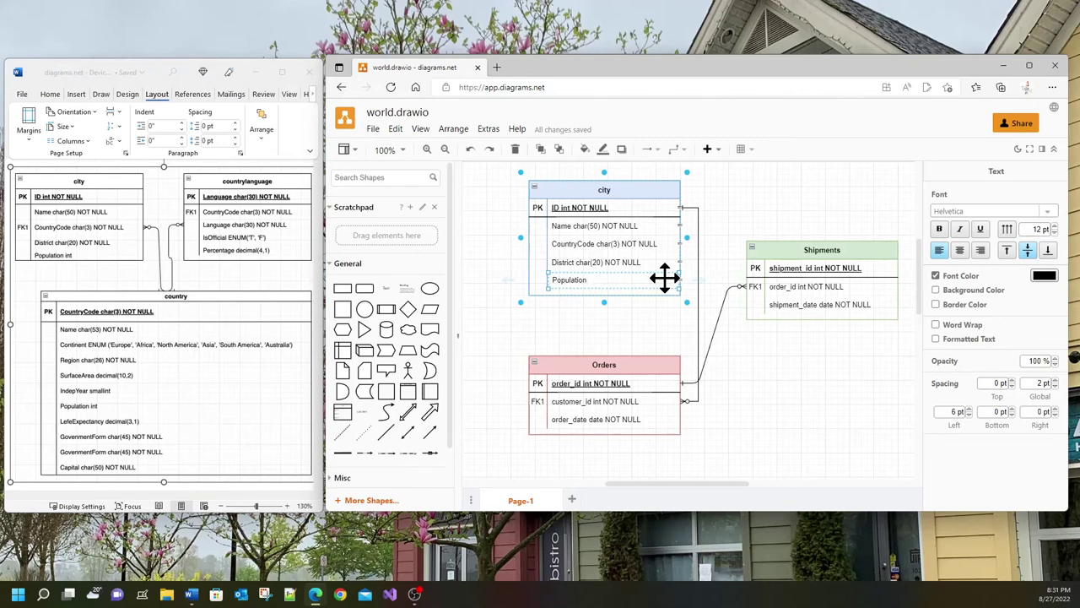
pyautogui.write('int')
pyautogui.click(639, 326)
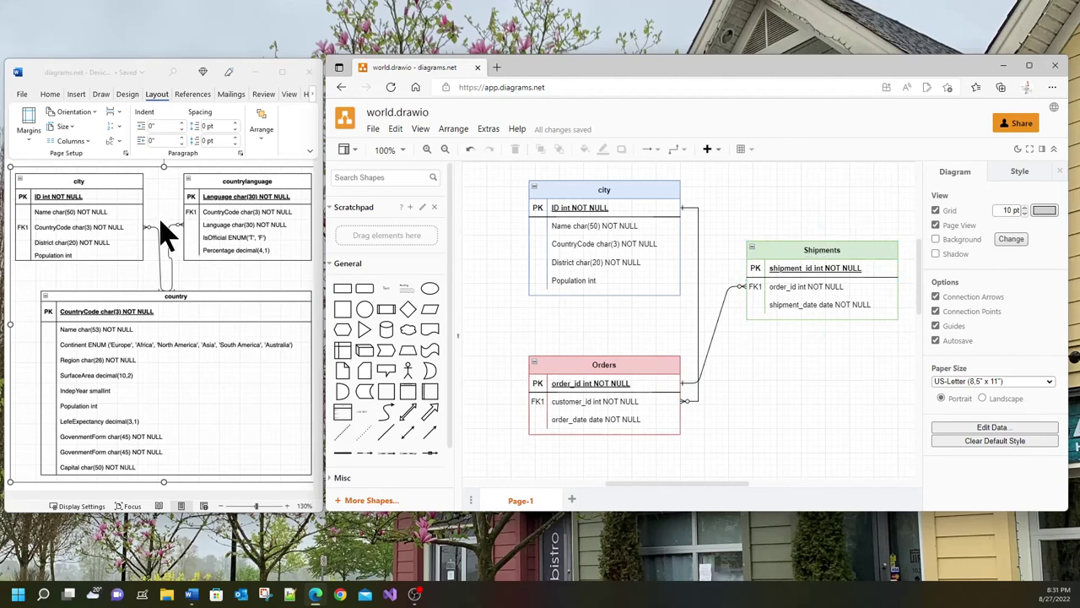
# Rename the Orders table to Country.
pyautogui.click(589, 244)
pyautogui.click(586, 243)
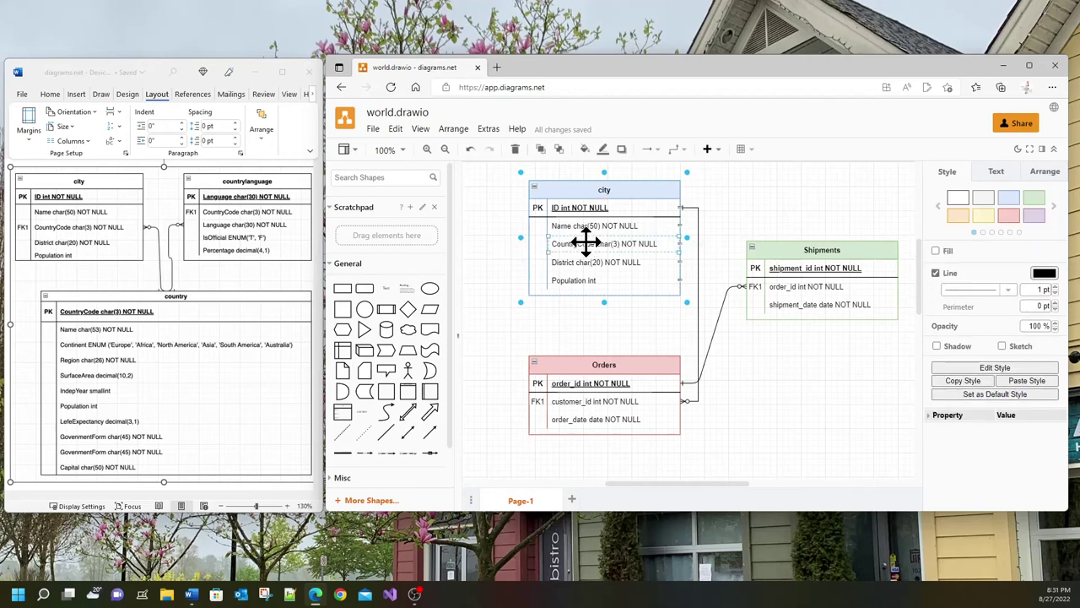
pyautogui.doubleClick(603, 365)
pyautogui.write('Country')
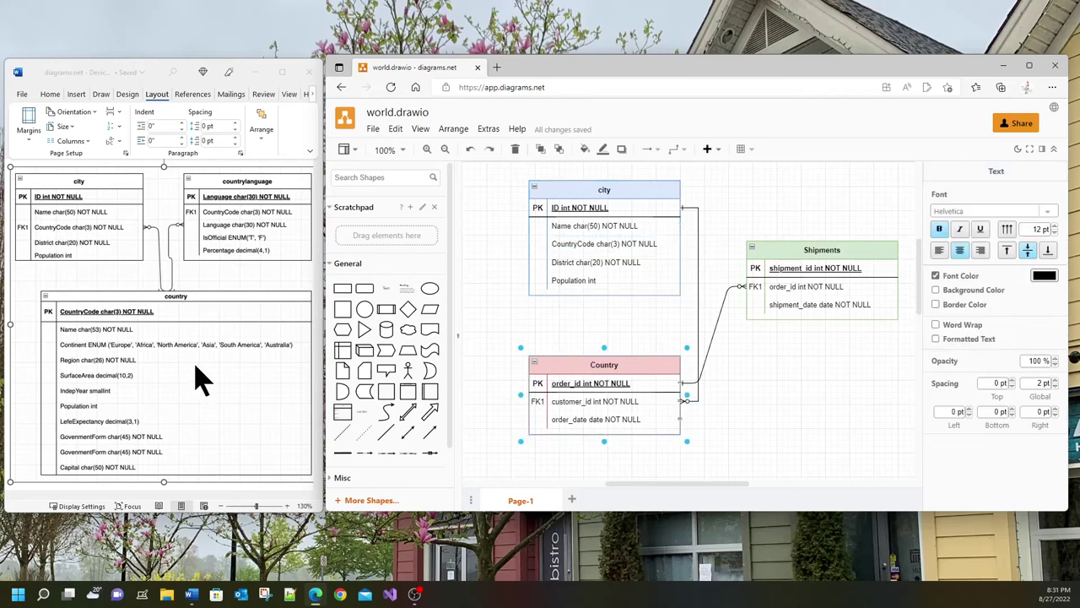
# Replace order_id with CountryCode in the Country table's primary key row, keeping int NOT NULL.
pyautogui.doubleClick(574, 383)
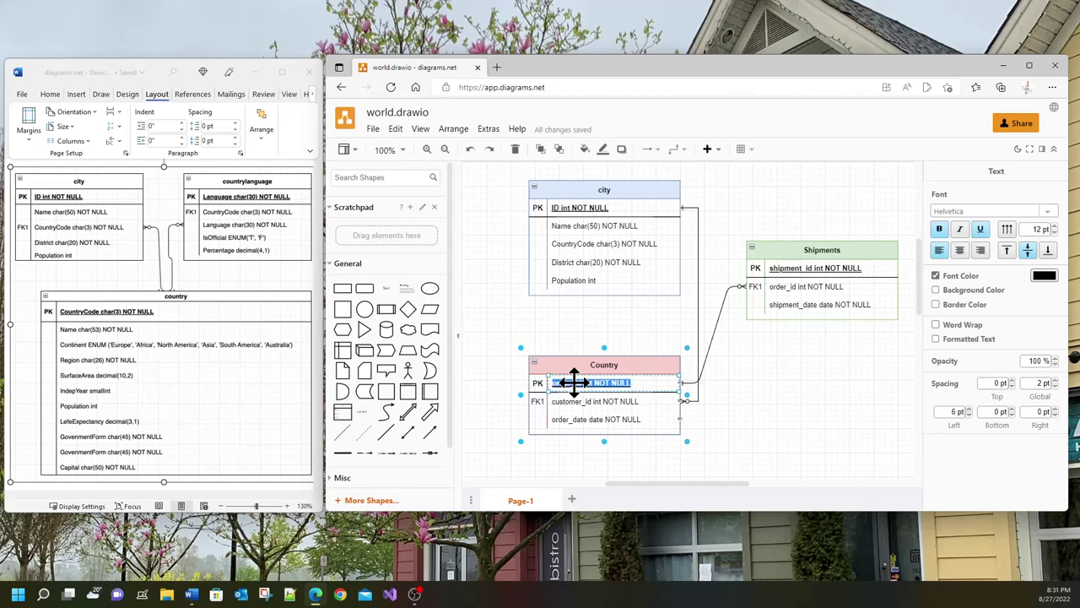
pyautogui.click(574, 382)
pyautogui.doubleClick(573, 383)
pyautogui.write('CountryCode')
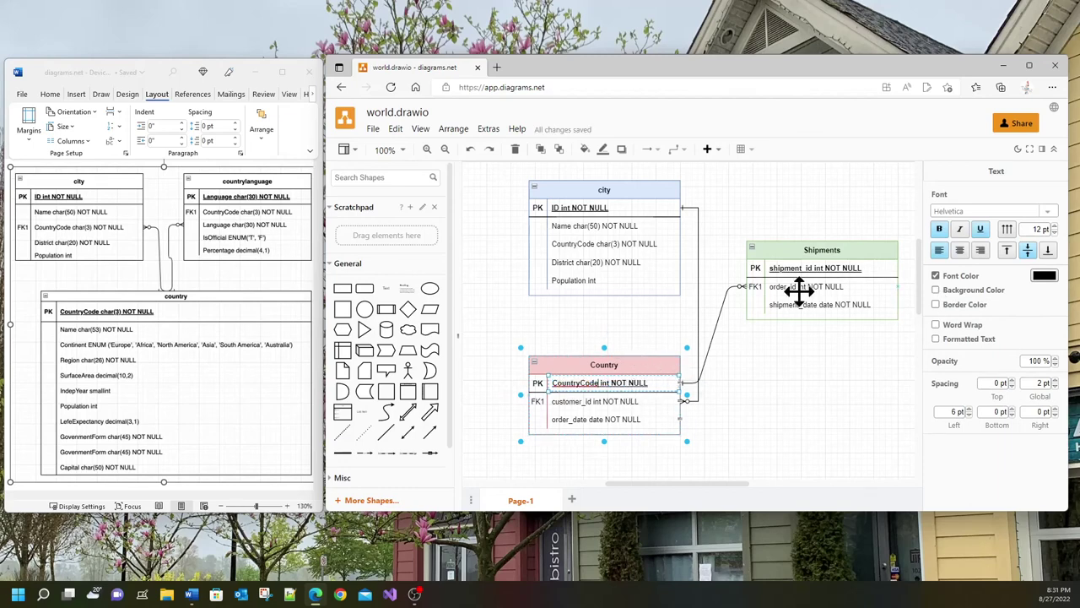
# Mark the CountryCode row of the city table with the key label FK.
pyautogui.click(540, 243)
pyautogui.click(540, 242)
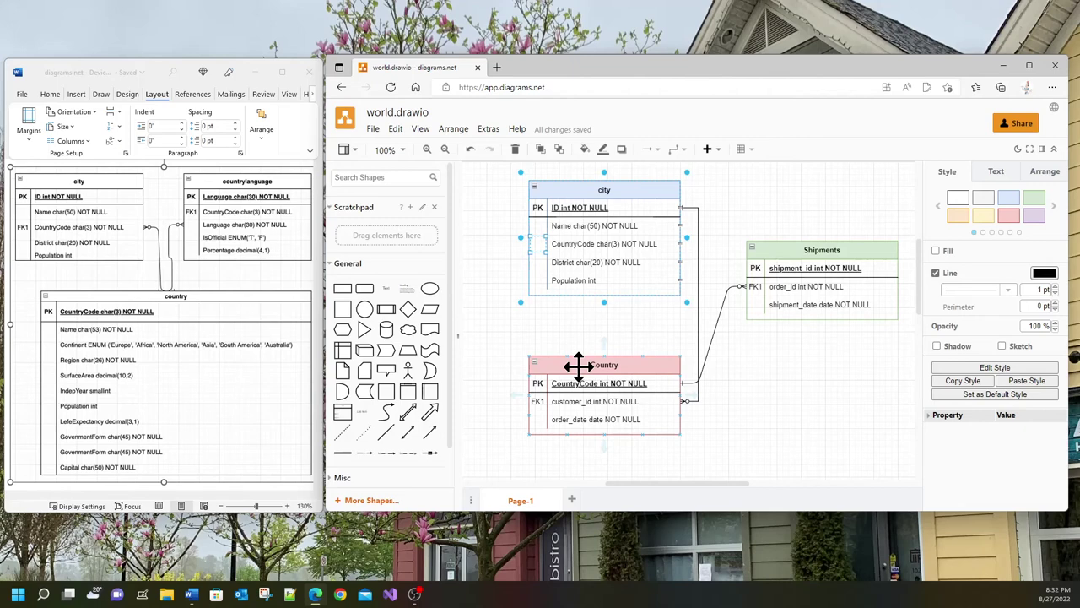
pyautogui.write('FK')
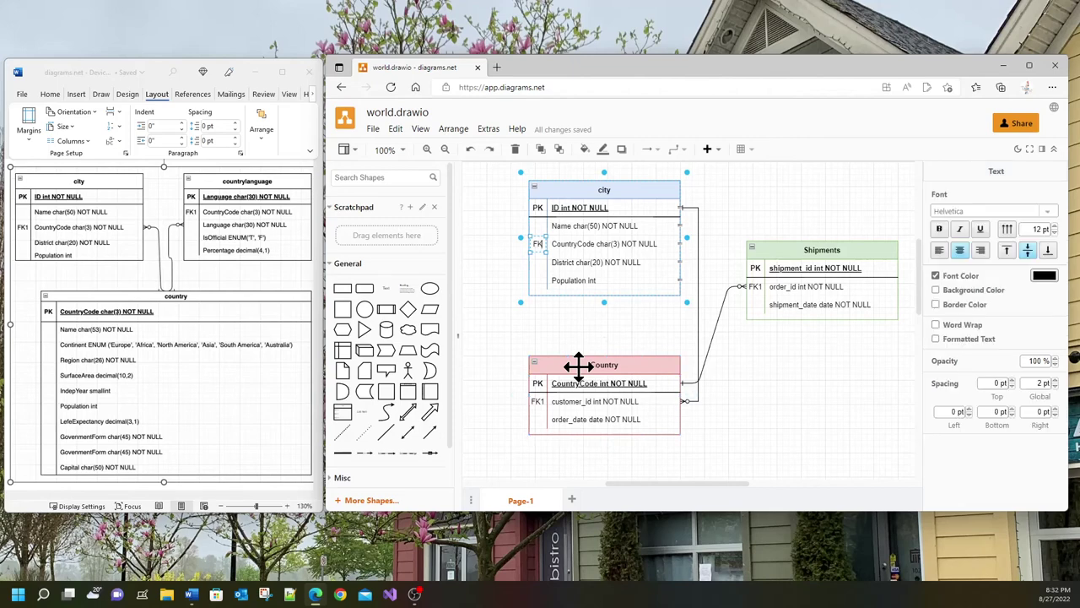
pyautogui.click(817, 392)
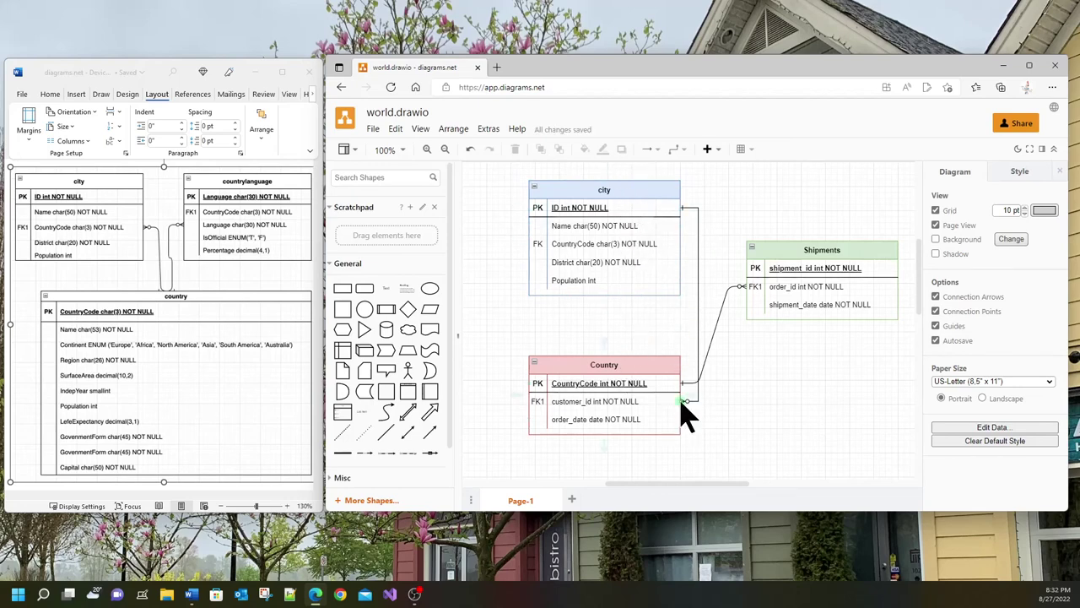
# Reverse the connector between city and Country so its many end attaches to city and its one end to Country.
pyautogui.click(616, 368)
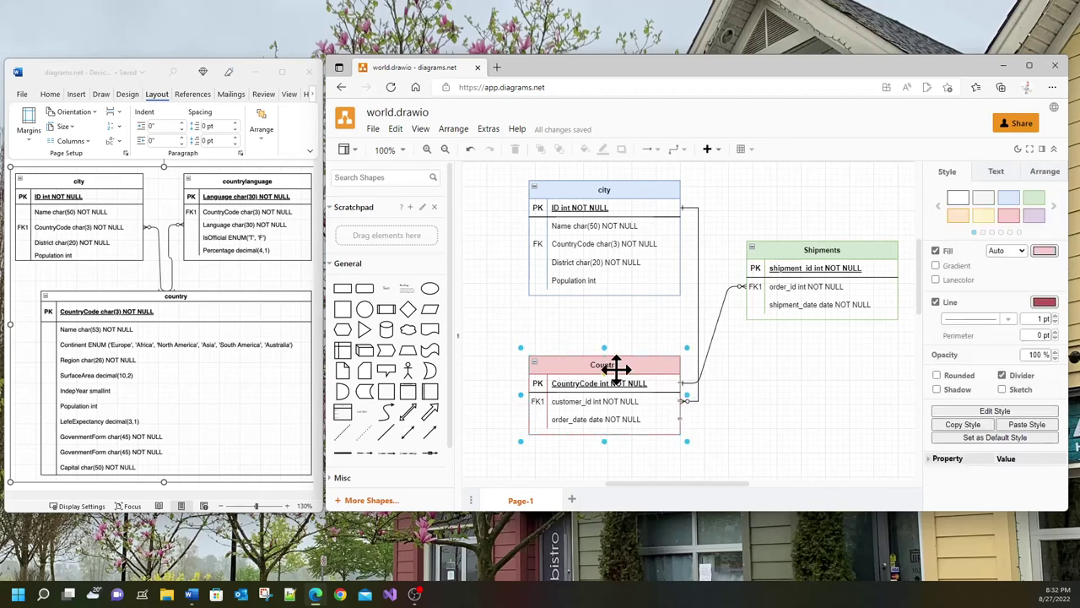
pyautogui.click(697, 216)
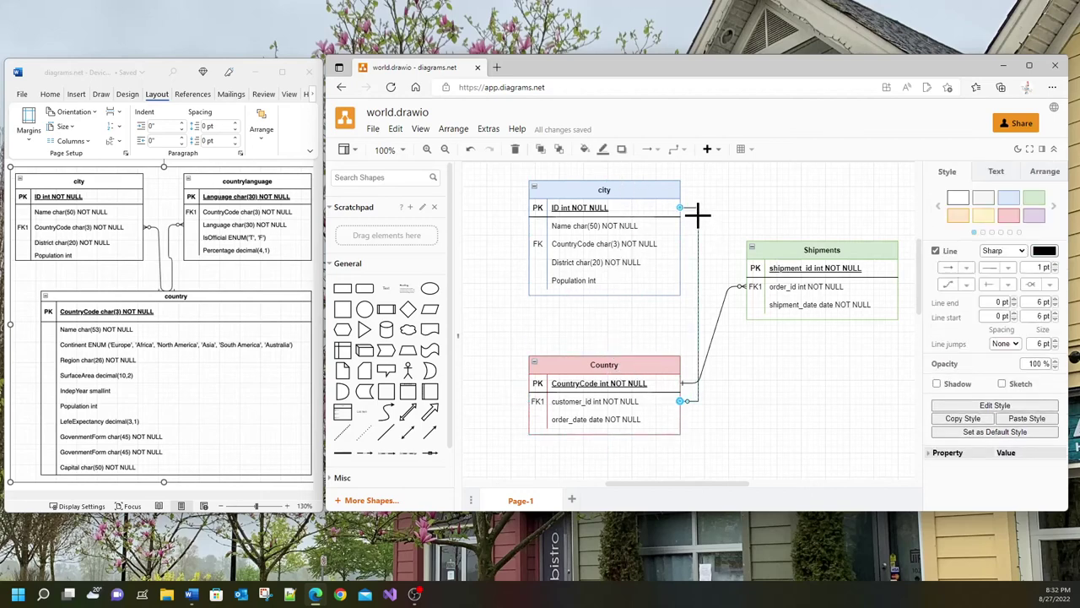
pyautogui.moveTo(696, 216); pyautogui.dragTo(734, 213)
pyautogui.moveTo(688, 401); pyautogui.dragTo(788, 197)
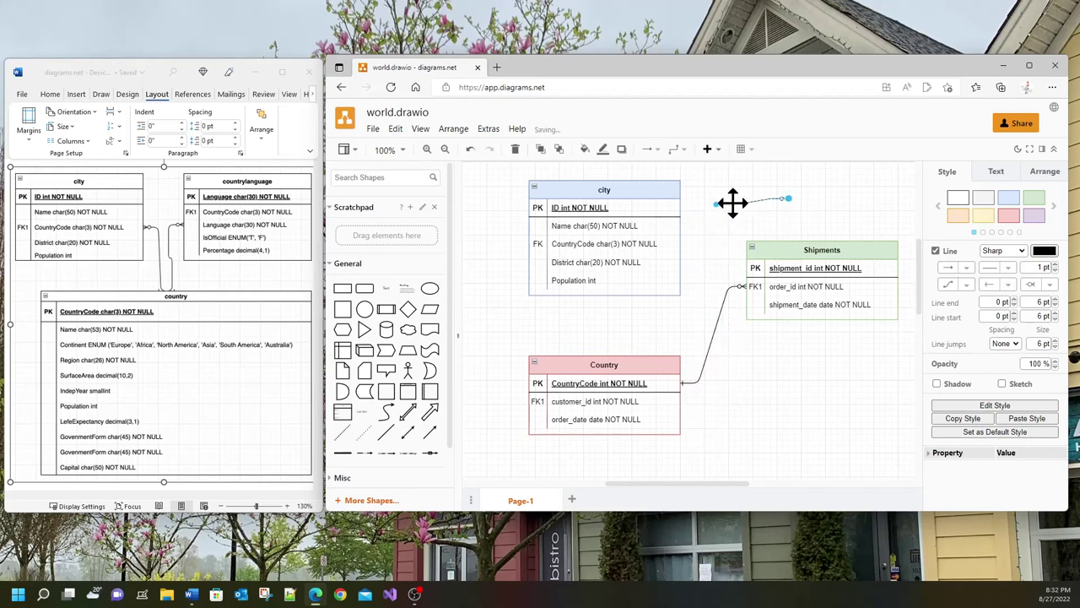
pyautogui.moveTo(716, 205); pyautogui.dragTo(695, 419)
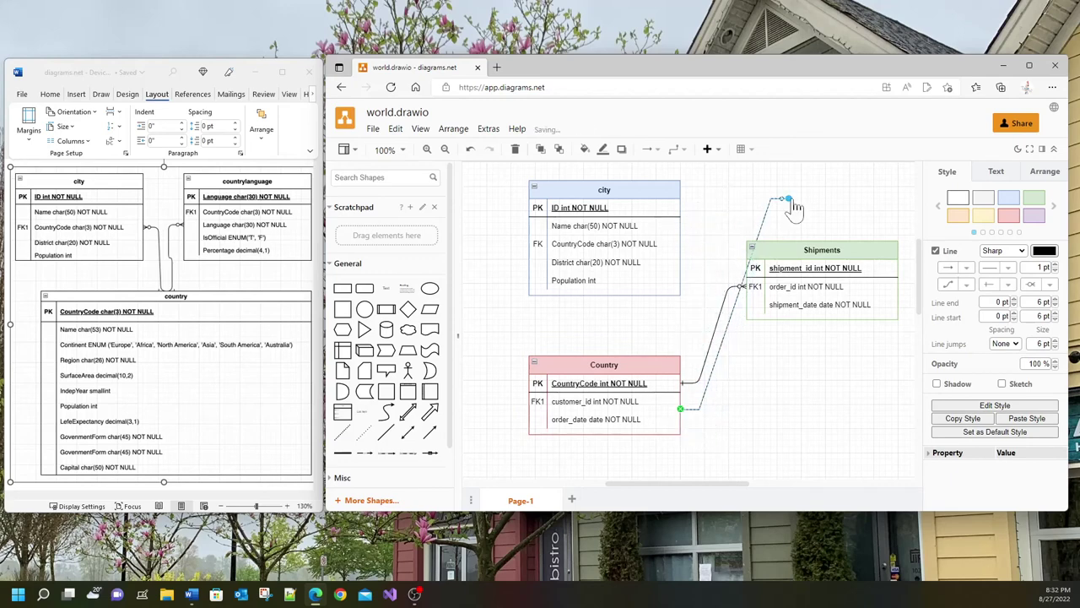
pyautogui.moveTo(787, 199); pyautogui.dragTo(684, 207)
pyautogui.click(713, 458)
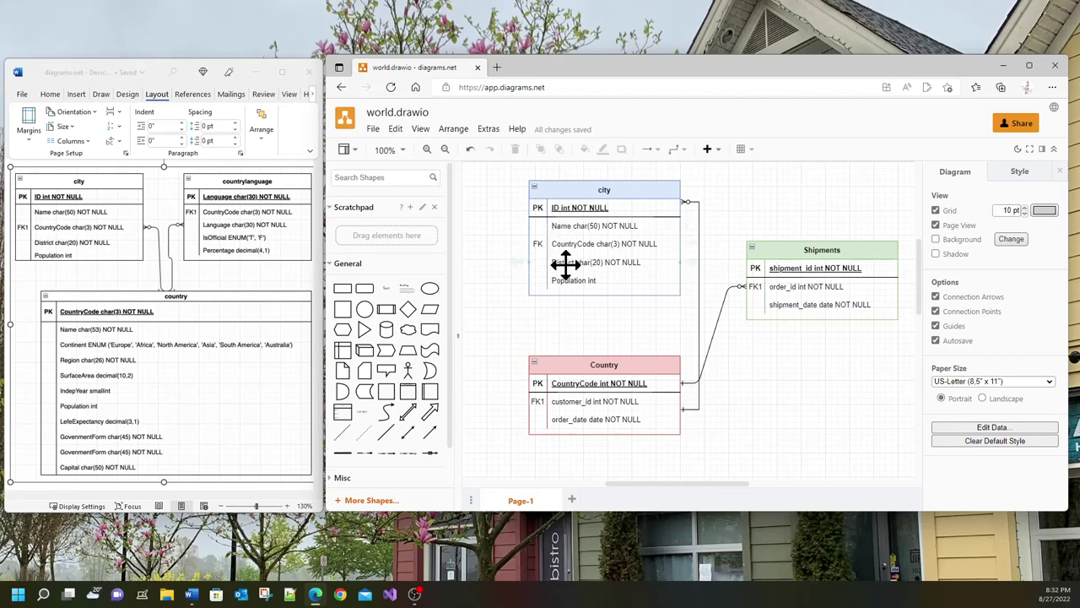
pyautogui.click(536, 240)
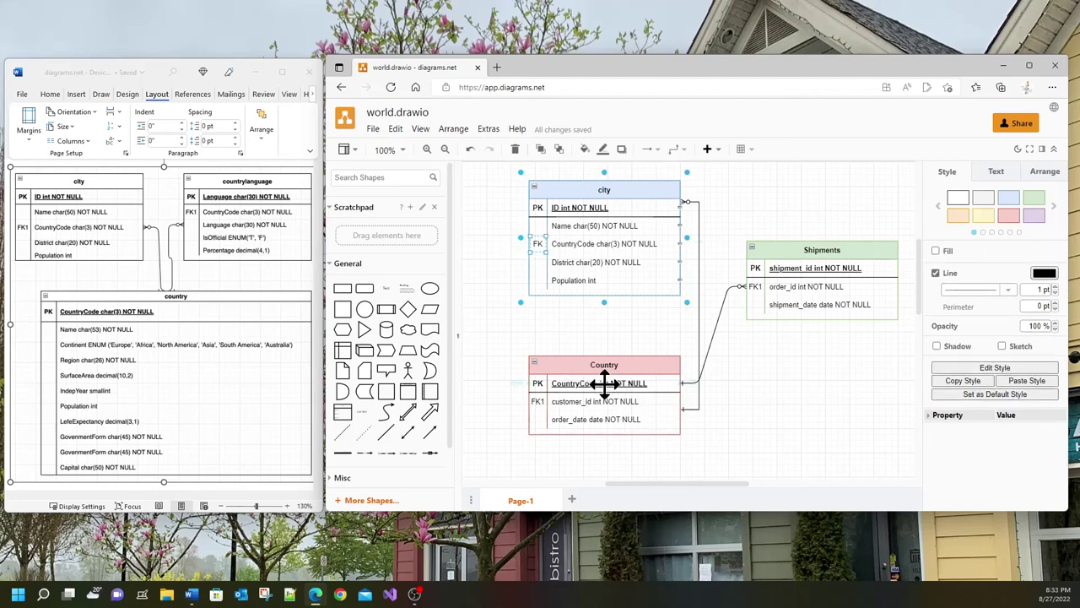
pyautogui.click(643, 363)
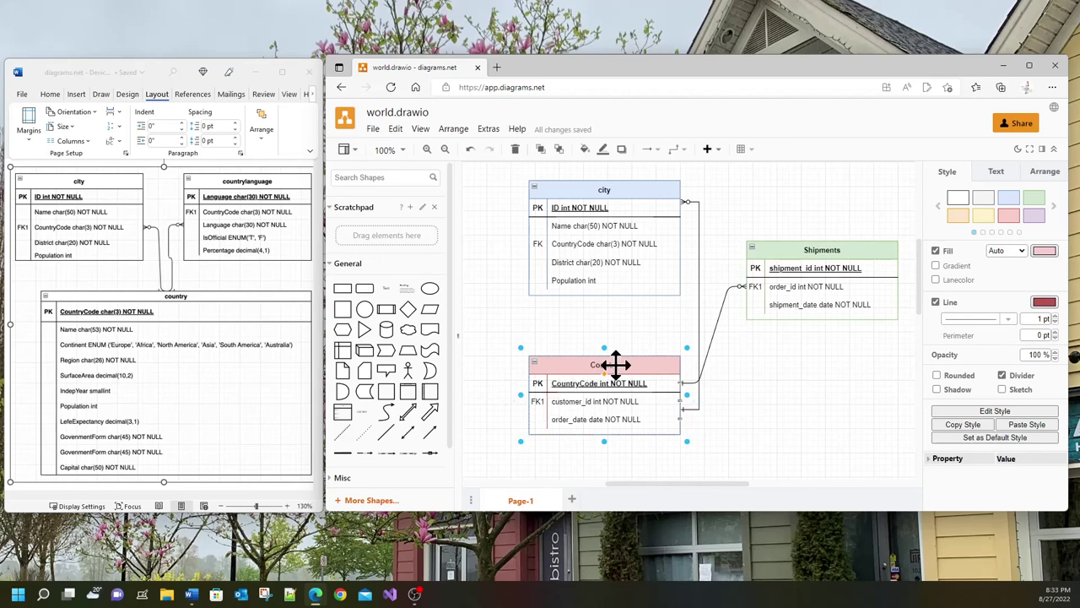
pyautogui.click(579, 396)
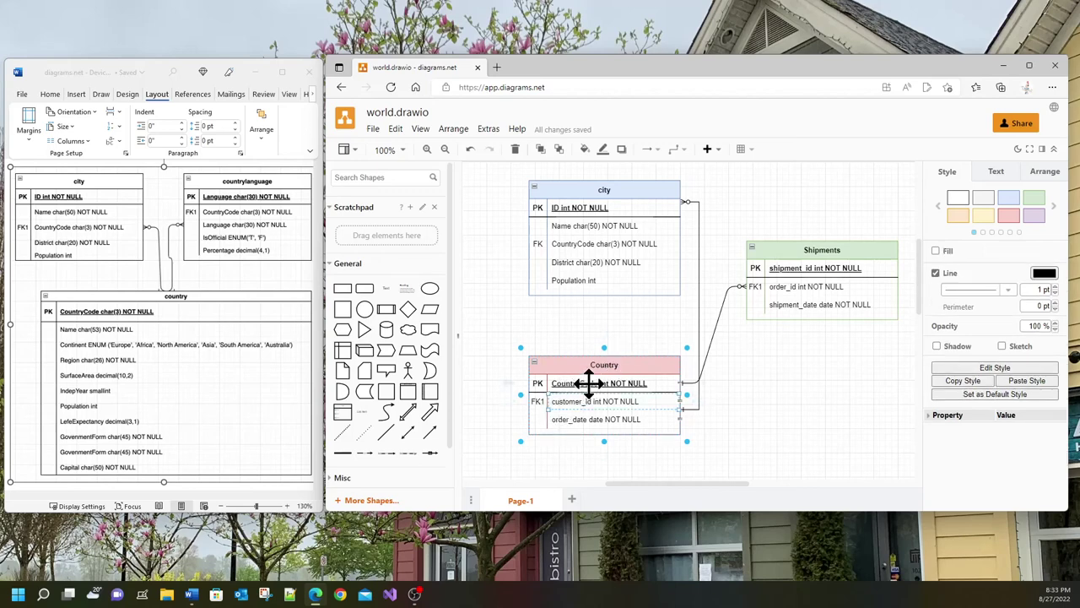
pyautogui.click(585, 385)
pyautogui.click(571, 403)
# Close the Edge window holding the diagram and open Google Chrome, placing and resizing its window beside the Word reference.
pyautogui.click(372, 128)
pyautogui.click(1055, 66)
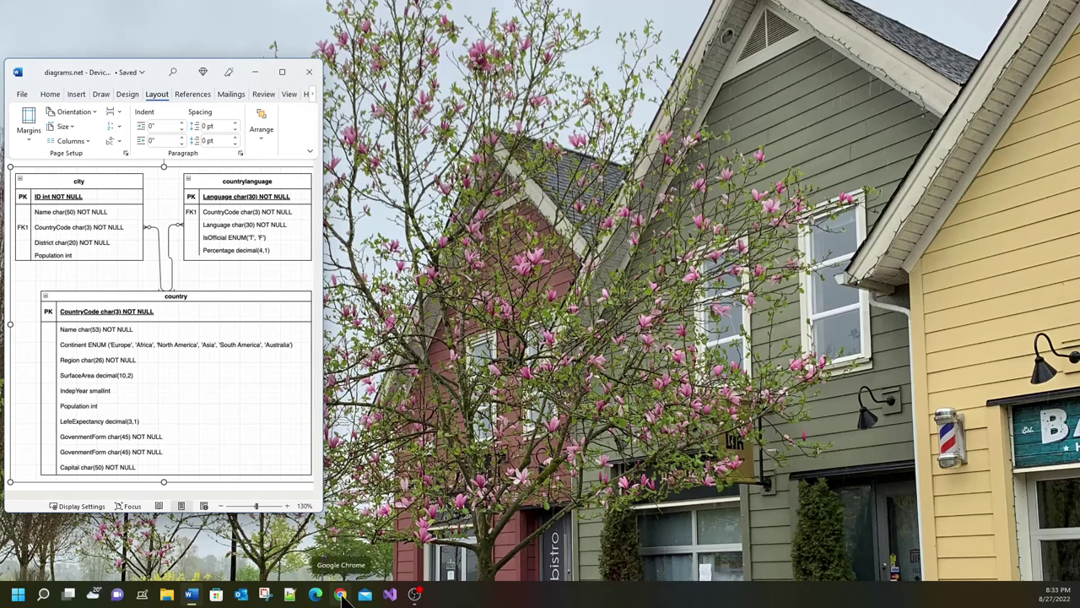
pyautogui.click(341, 595)
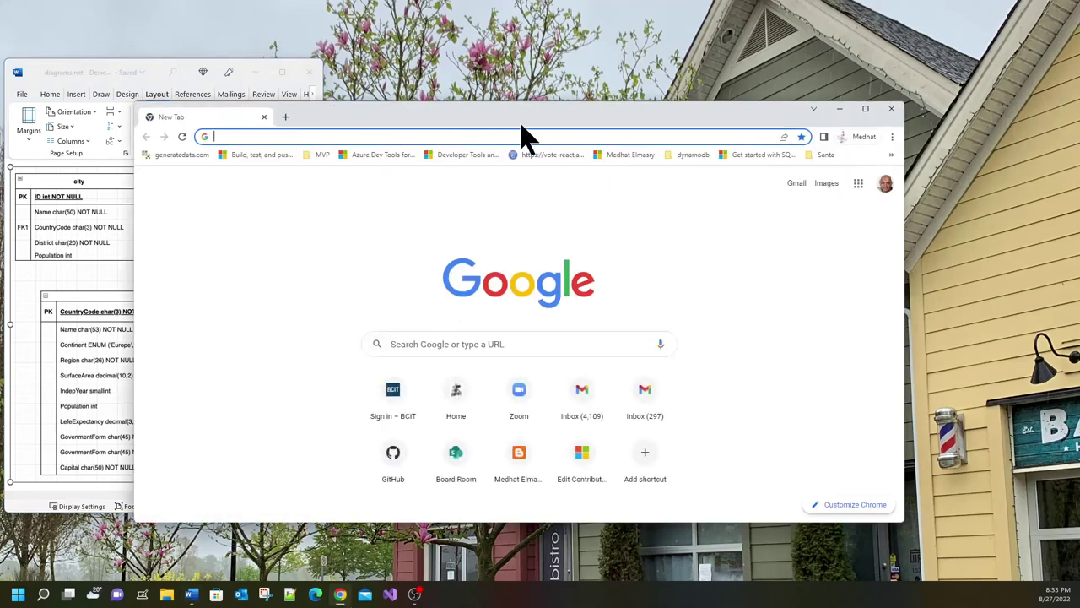
pyautogui.moveTo(523, 121); pyautogui.dragTo(682, 107)
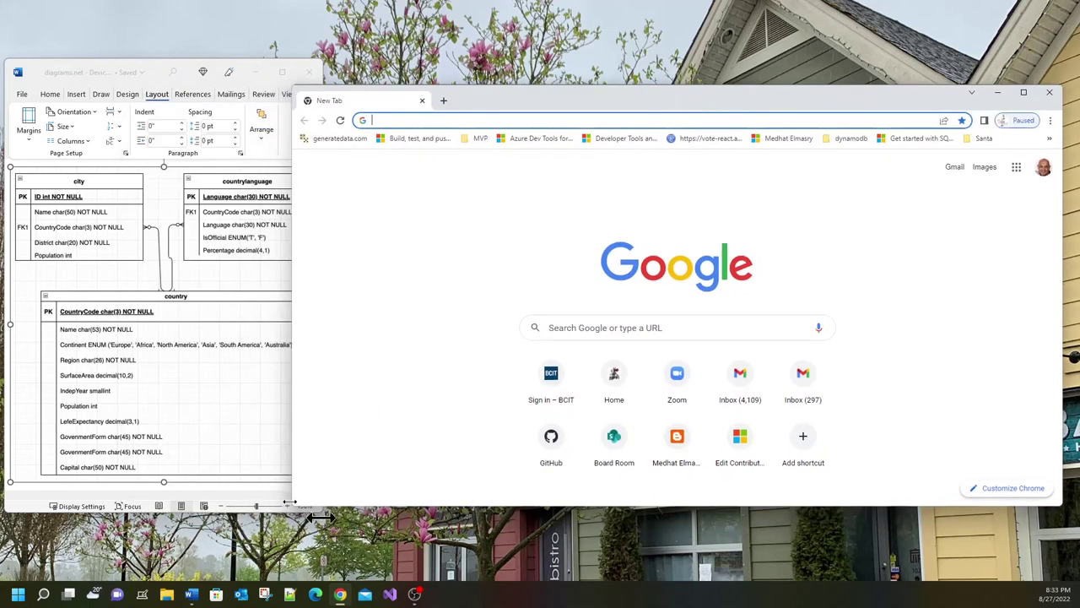
pyautogui.moveTo(289, 502); pyautogui.dragTo(350, 502)
# Load draw.io in the new browser window and choose Device as the storage for diagrams.
pyautogui.click(497, 121)
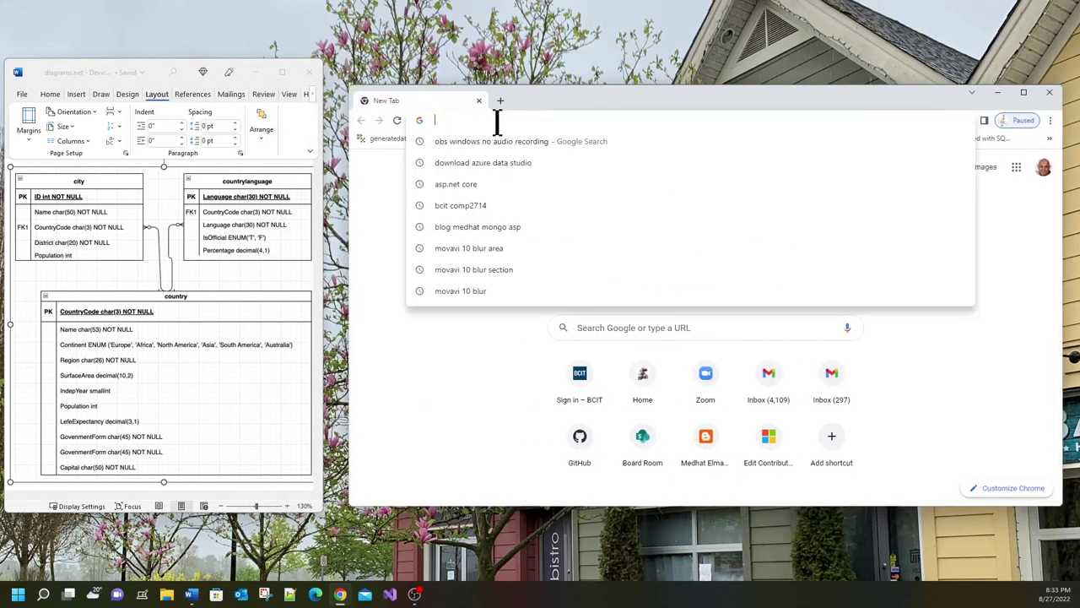
pyautogui.write('draw.io')
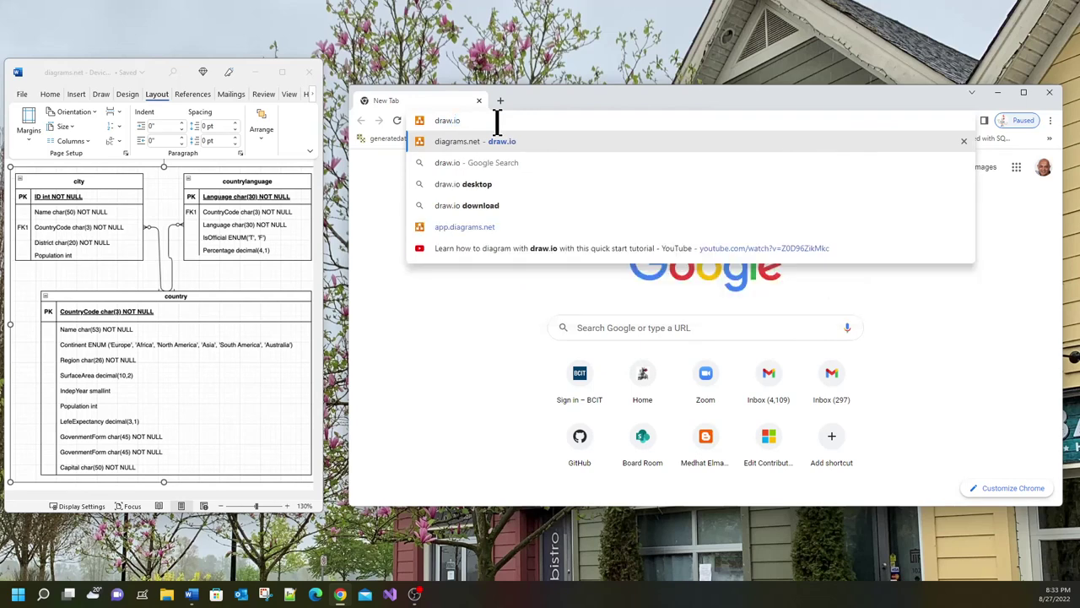
pyautogui.press('Return')
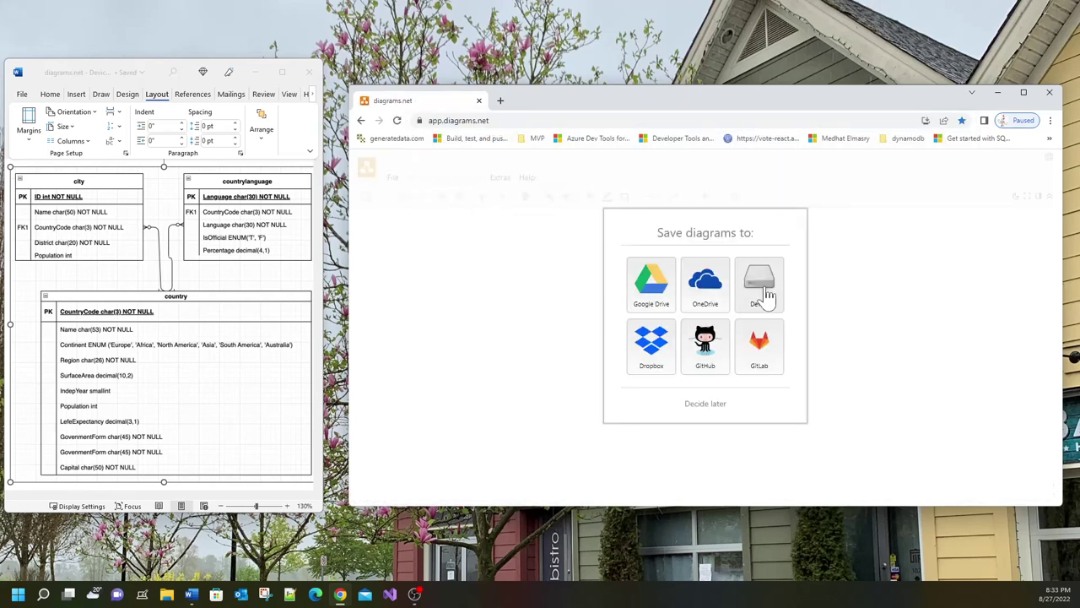
pyautogui.click(764, 292)
# Open the existing diagram world.drawio from the _playground\0000 folder on the Data (D:) drive.
pyautogui.click(705, 331)
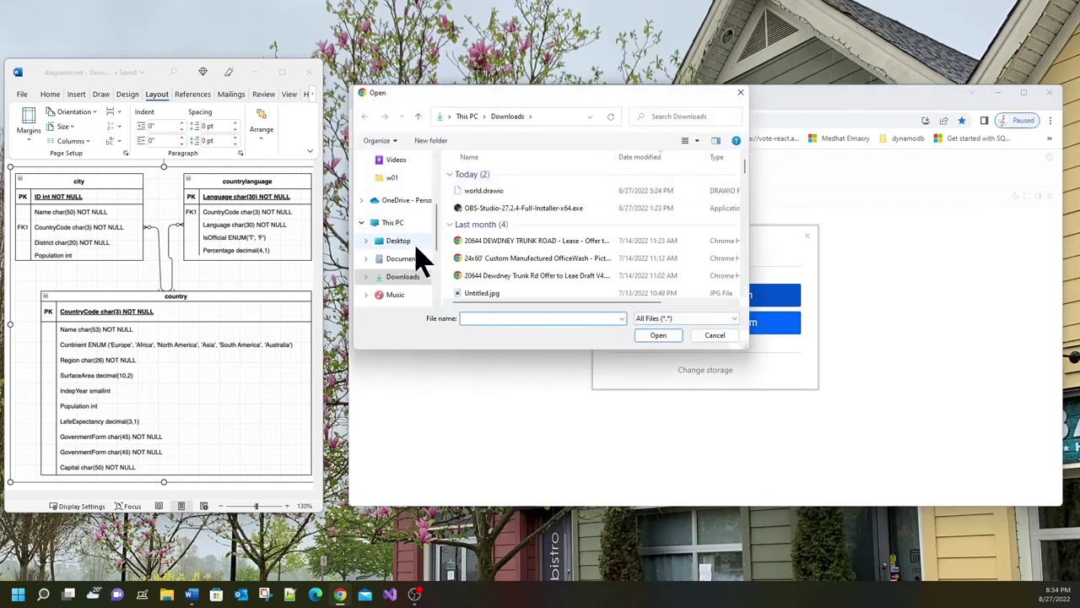
pyautogui.moveTo(439, 245); pyautogui.dragTo(442, 287)
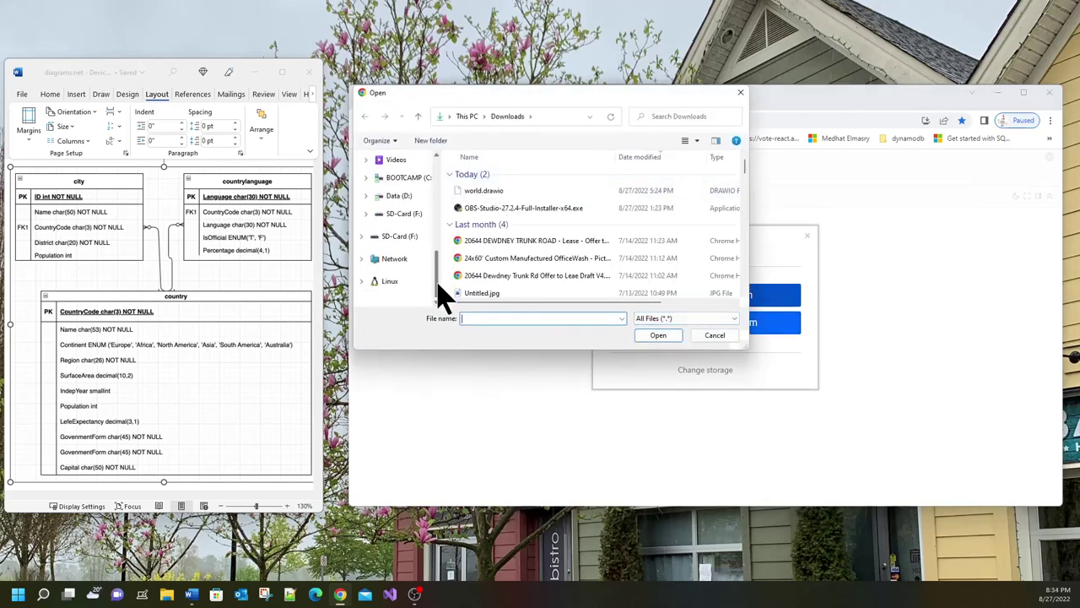
pyautogui.click(413, 201)
pyautogui.doubleClick(485, 179)
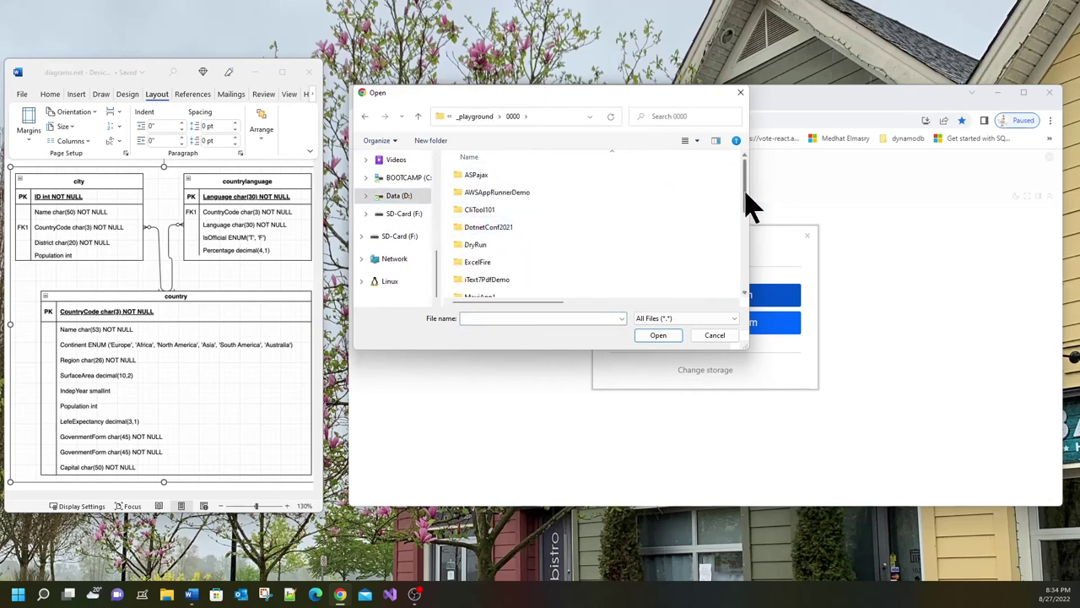
pyautogui.scroll(-5, 743, 218)
pyautogui.click(492, 290)
pyautogui.click(654, 336)
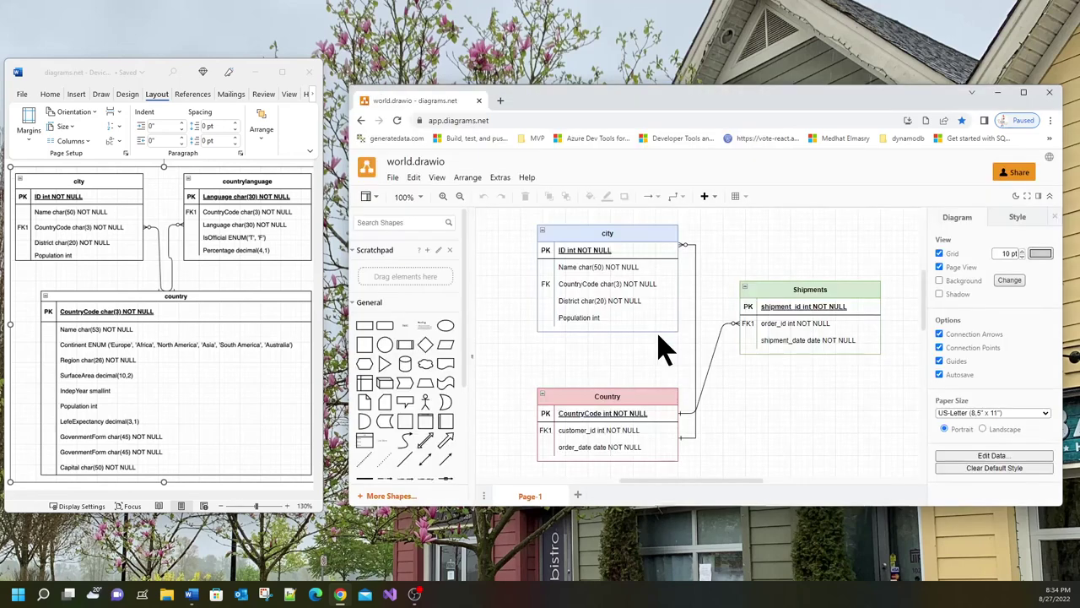